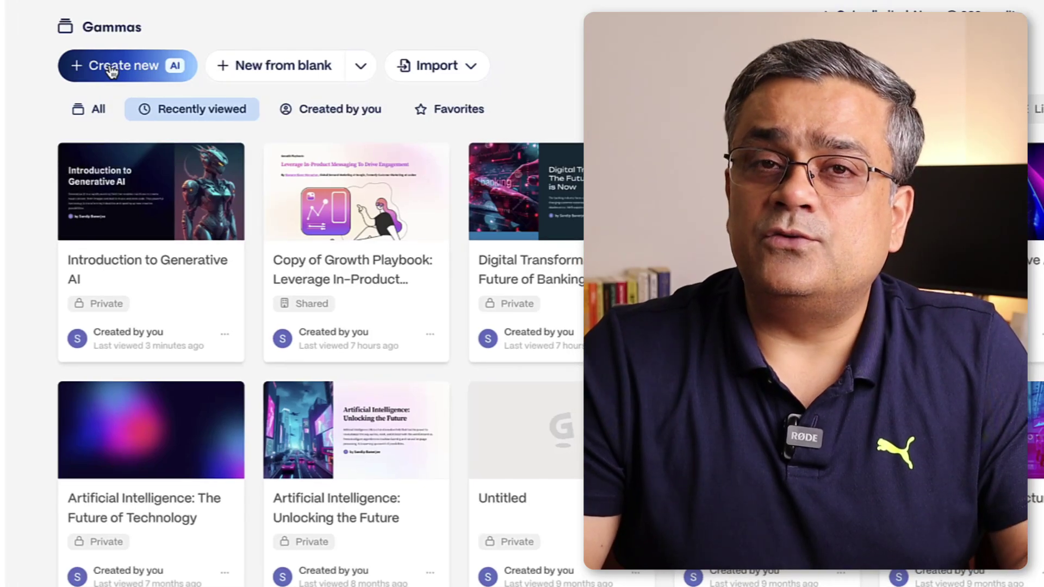
# Start a new AI creation using the option that generates from a one-line prompt
pyautogui.click(111, 70)
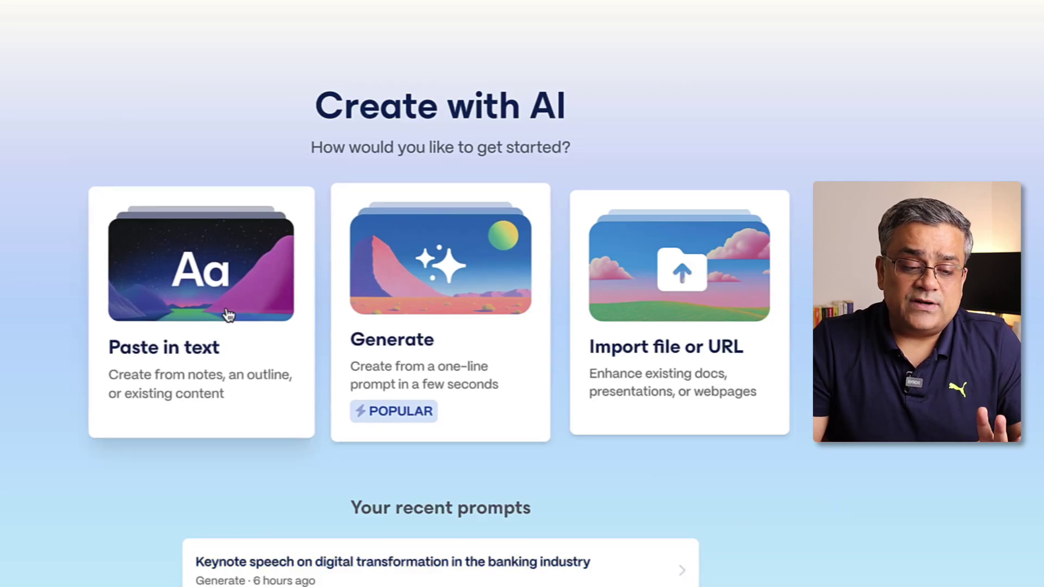
pyautogui.click(245, 278)
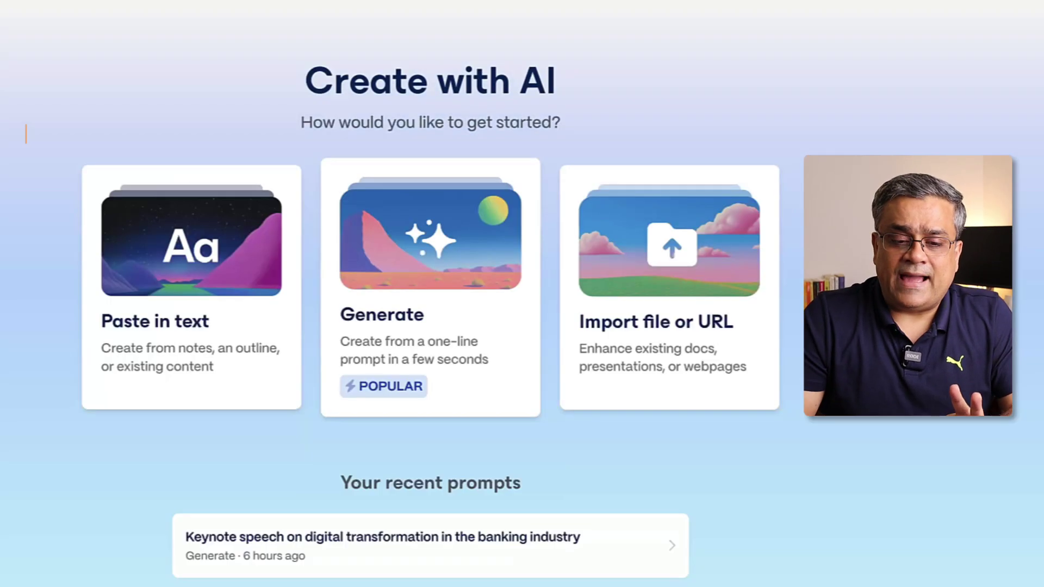
pyautogui.click(679, 327)
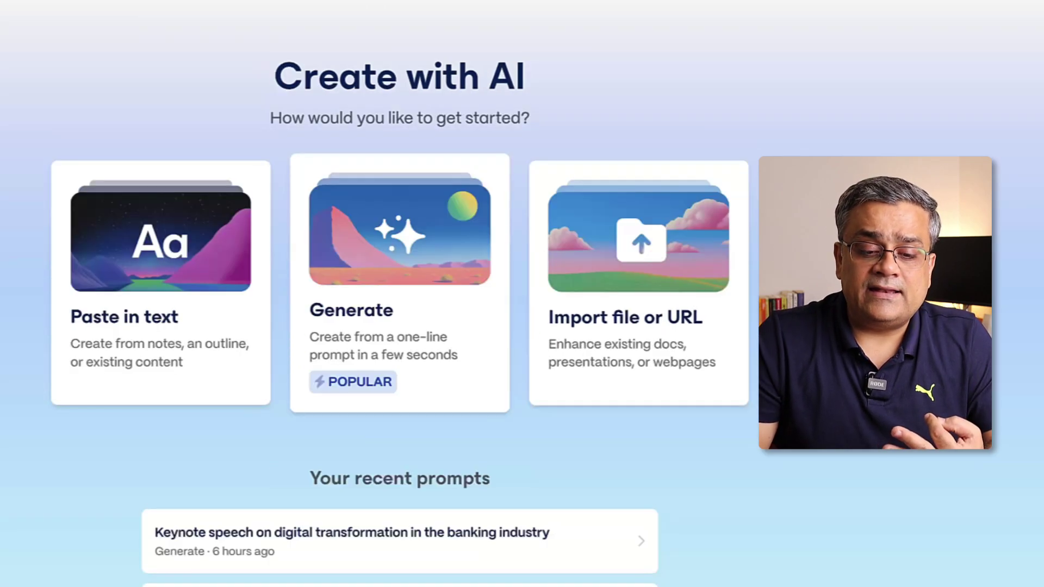
pyautogui.click(366, 305)
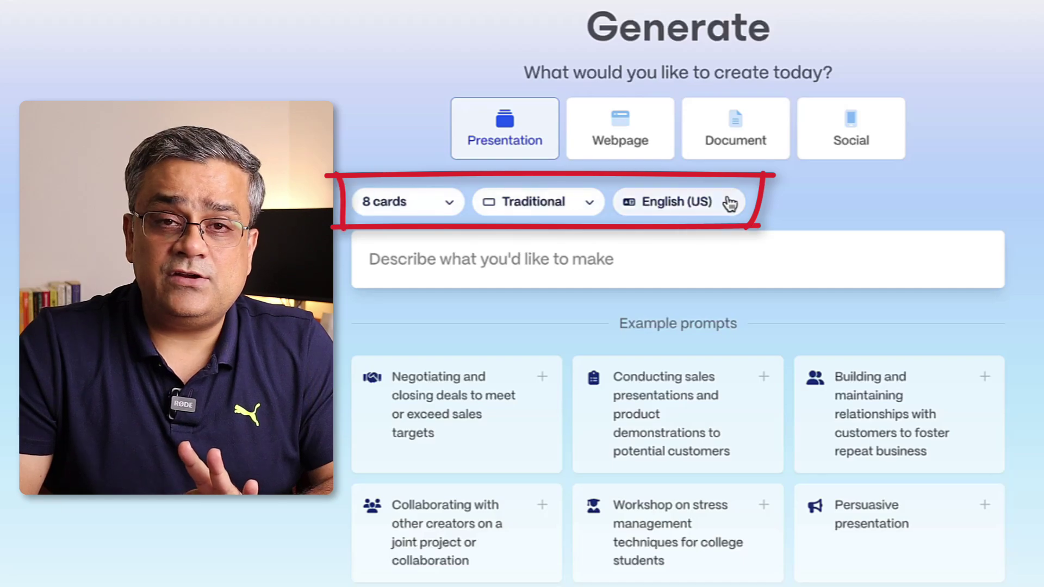
# Set the presentation to 8 cards with the Traditional page style
pyautogui.click(455, 205)
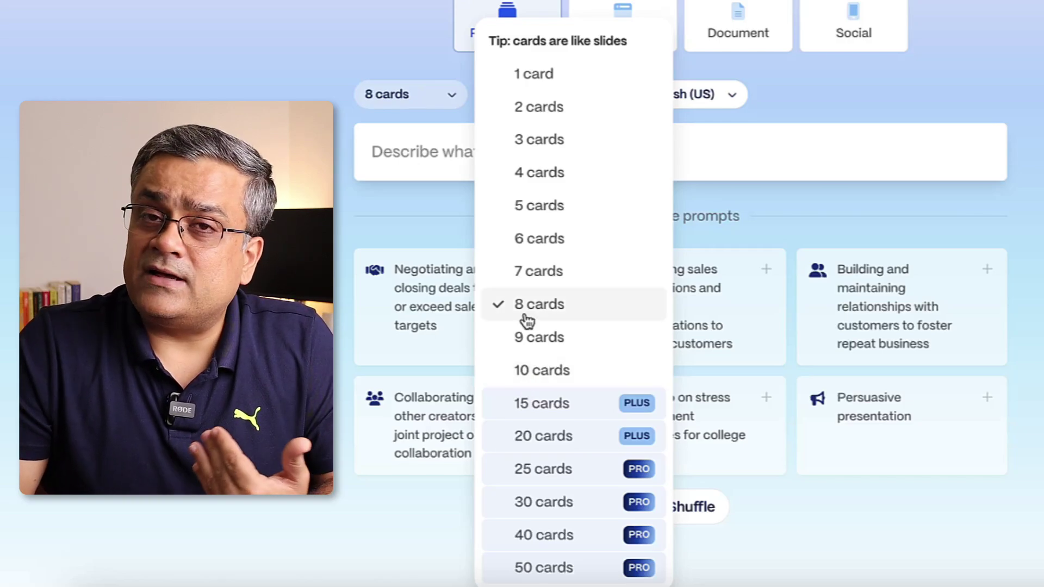
pyautogui.click(526, 321)
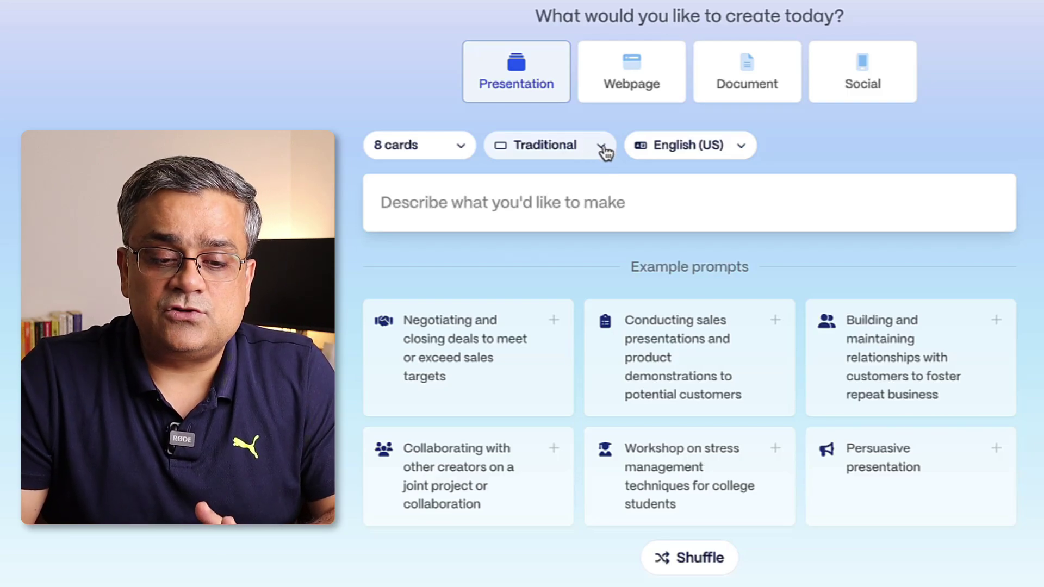
pyautogui.click(603, 148)
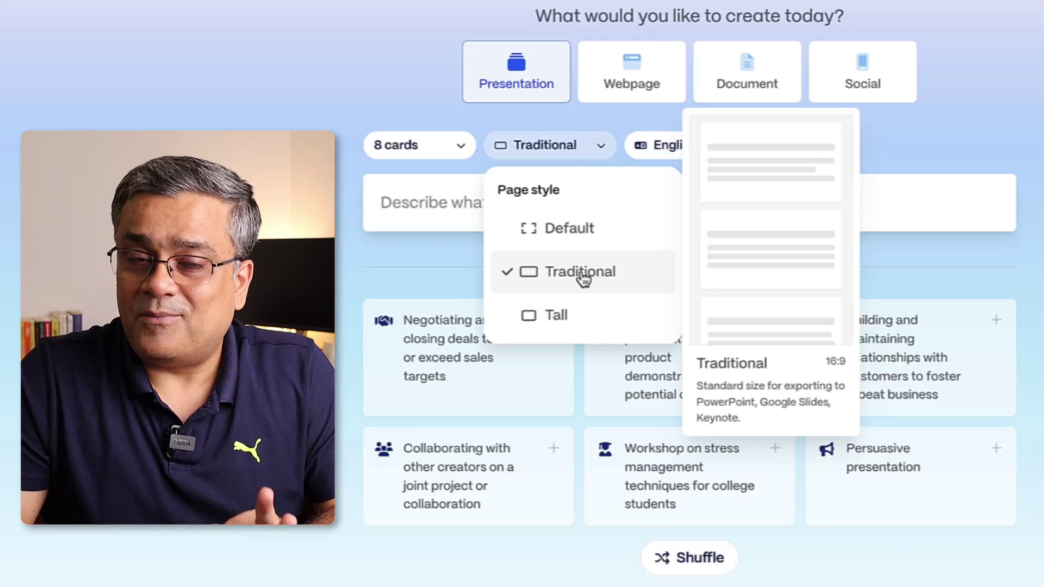
pyautogui.click(583, 275)
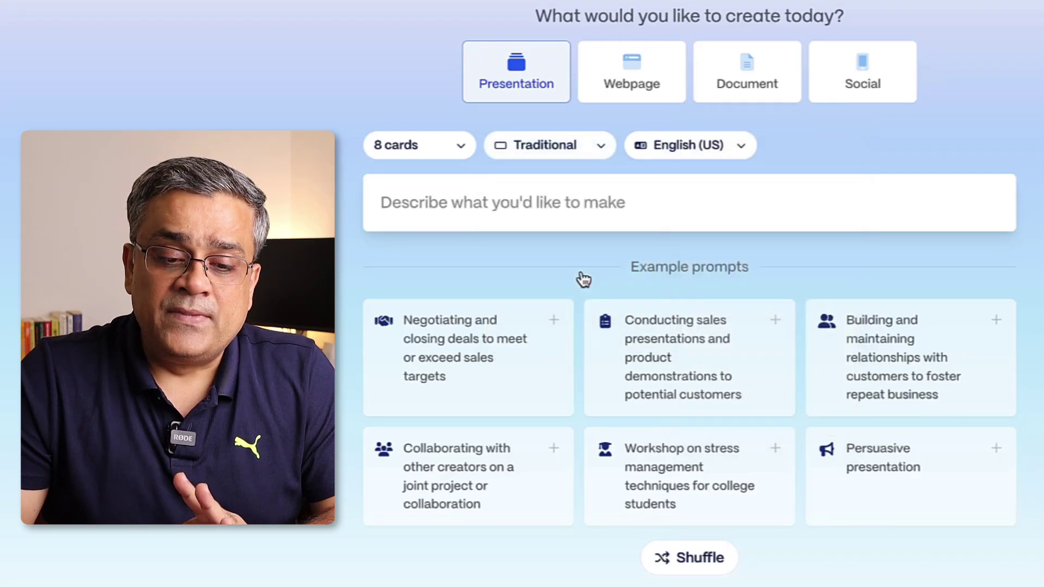
# Browse the available output languages without changing the selected language
pyautogui.click(717, 146)
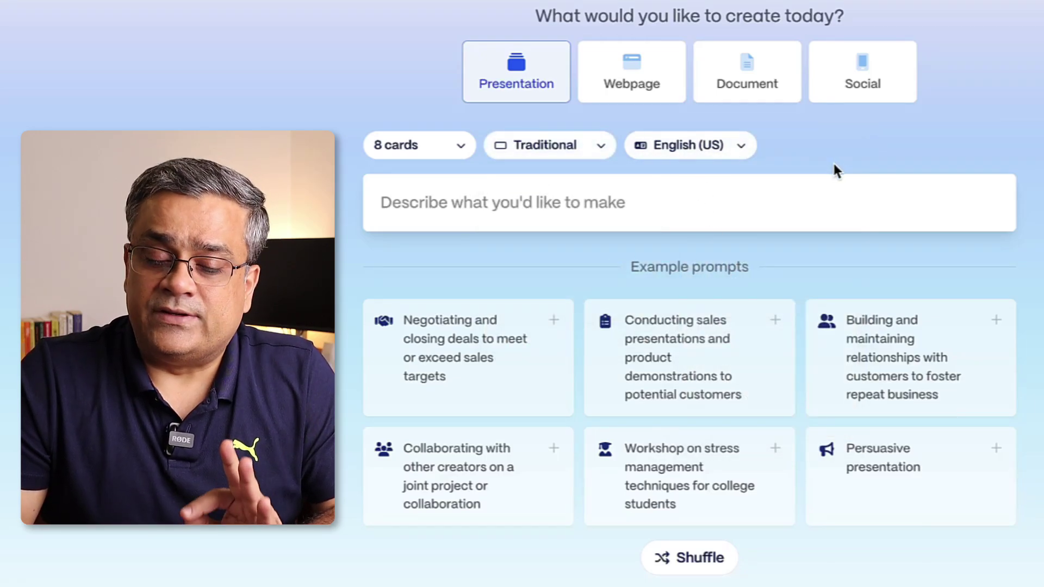
pyautogui.scroll(-5, 768, 275)
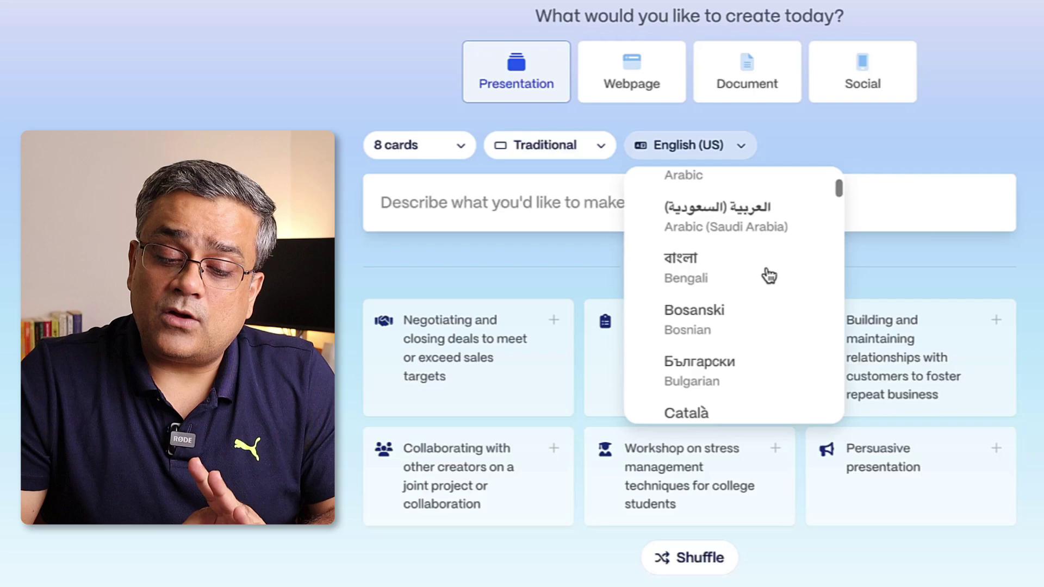
pyautogui.scroll(-10, 769, 276)
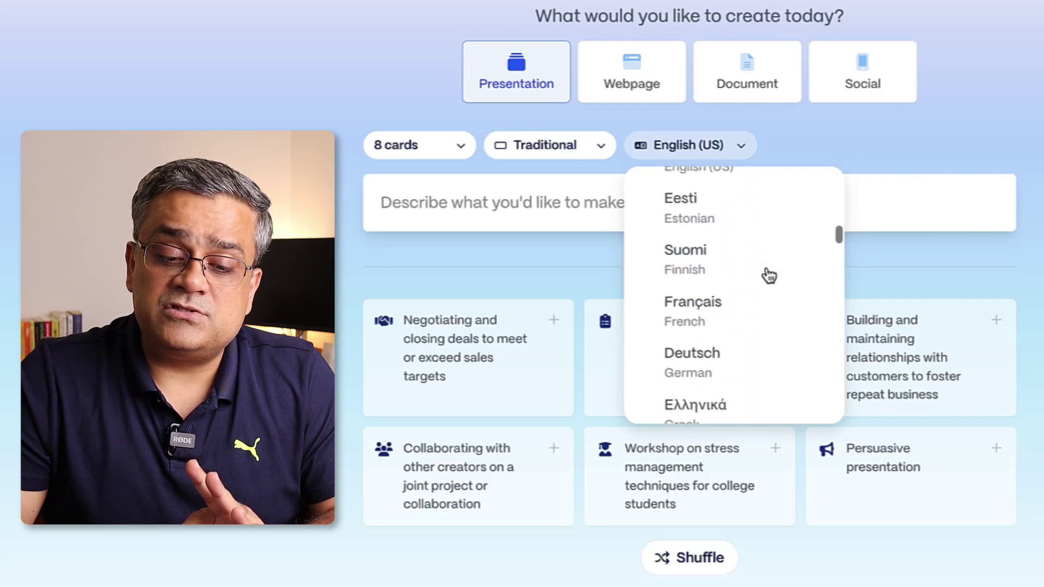
pyautogui.scroll(-5, 768, 276)
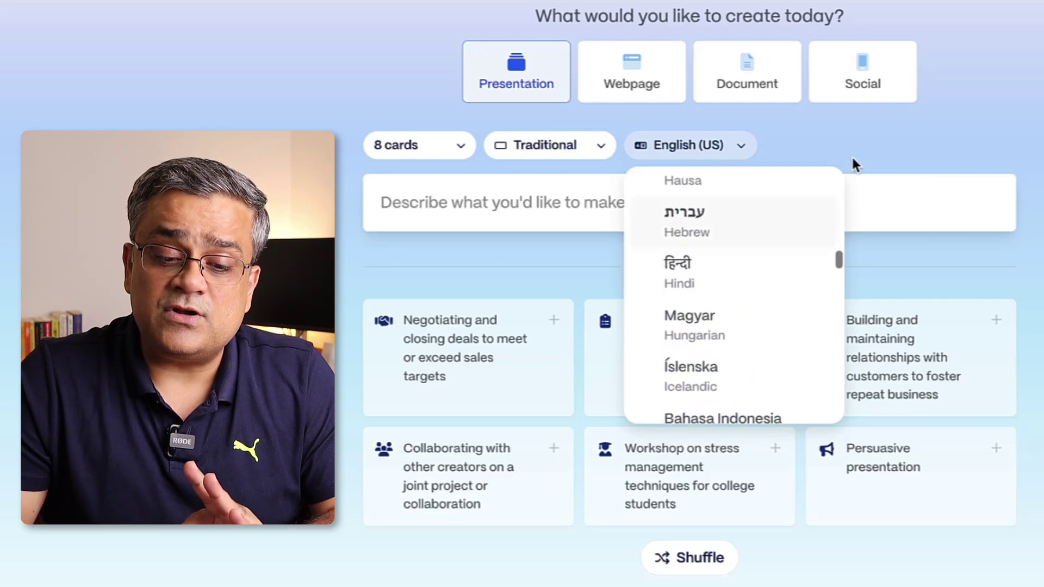
pyautogui.click(903, 136)
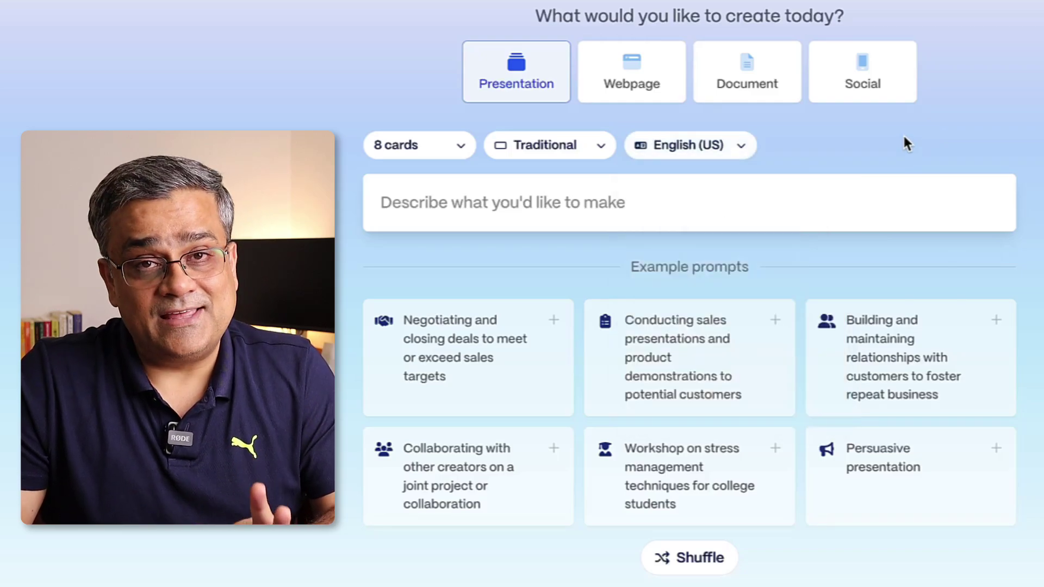
# Generate an outline from the example prompt "Conducting sales presentations and product demonstrations to potential customers"
pyautogui.click(672, 215)
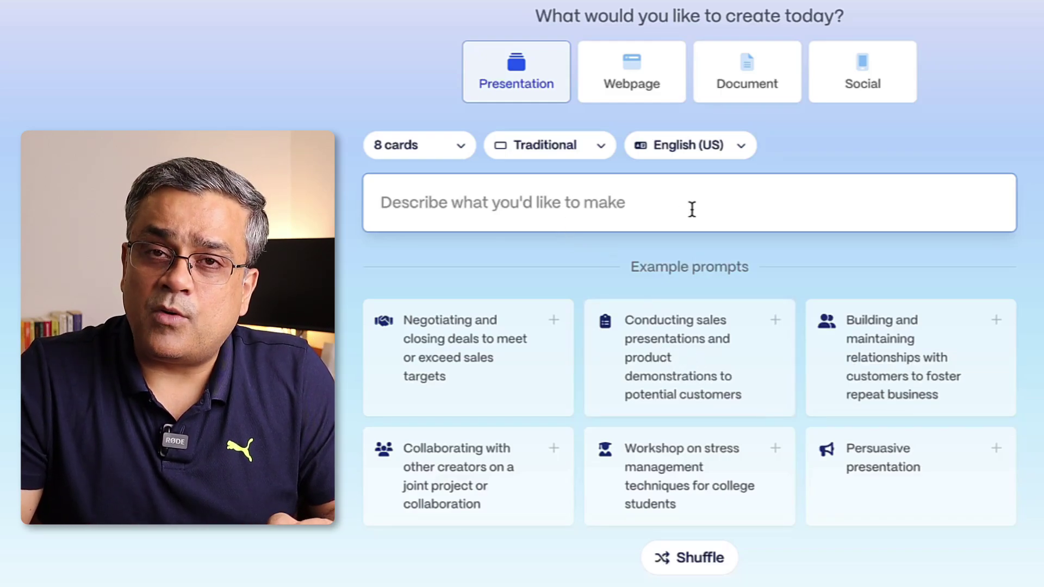
pyautogui.click(653, 363)
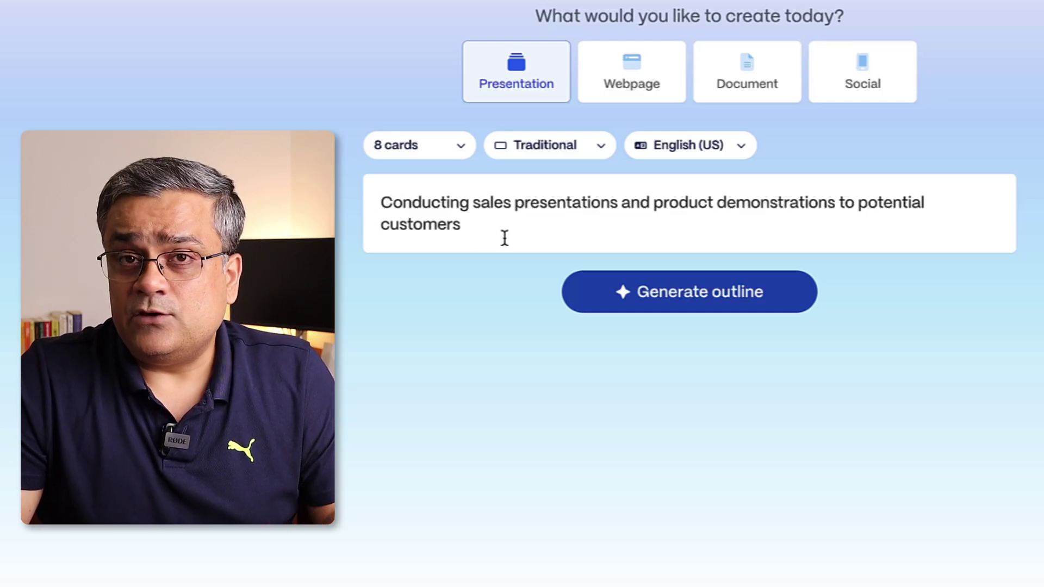
pyautogui.click(693, 293)
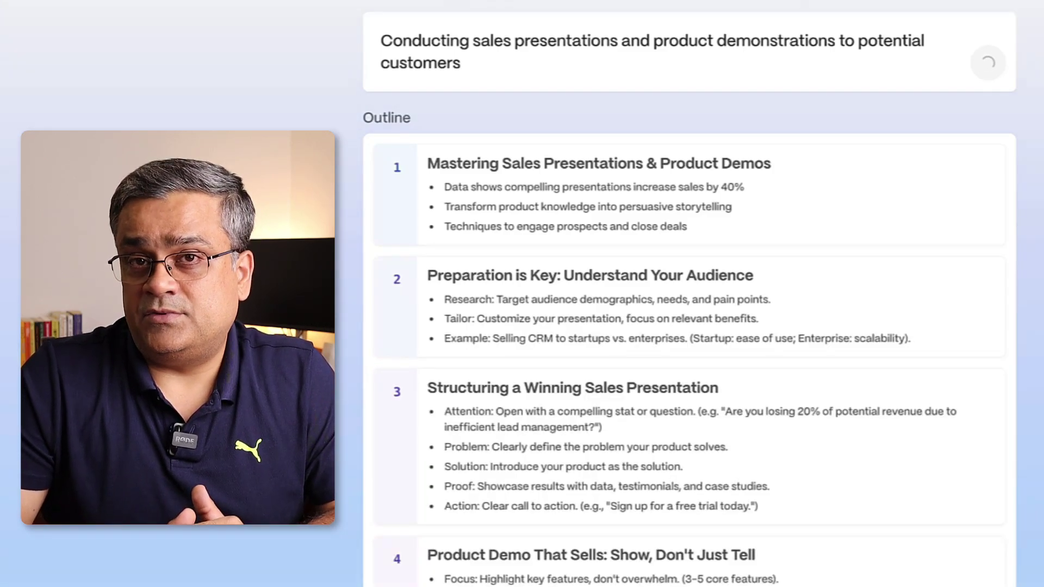
# Change the sales increase in the first bullet of outline card 1 to 50%
pyautogui.scroll(-10, 647, 217)
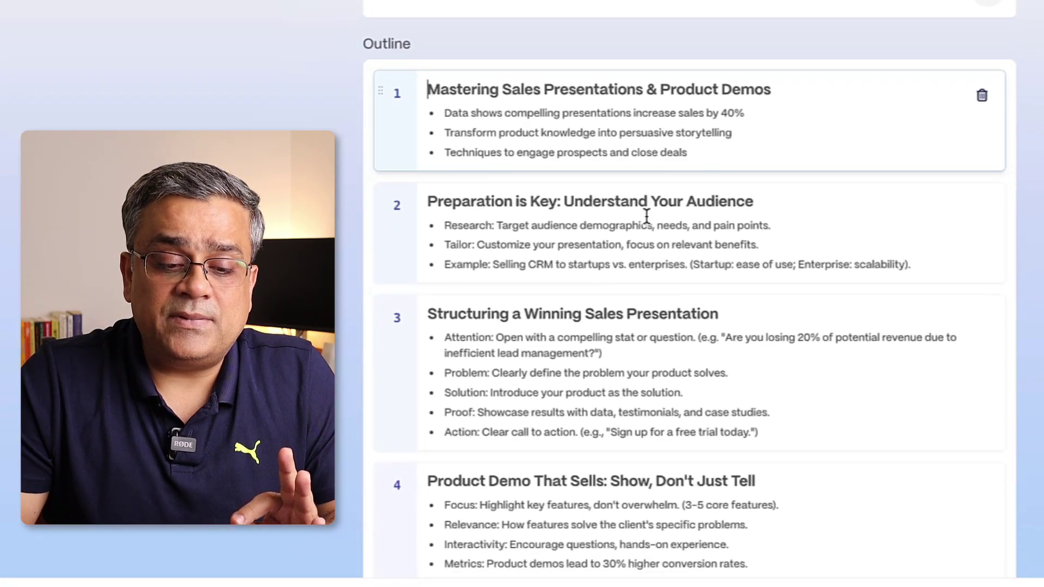
pyautogui.scroll(-5, 647, 217)
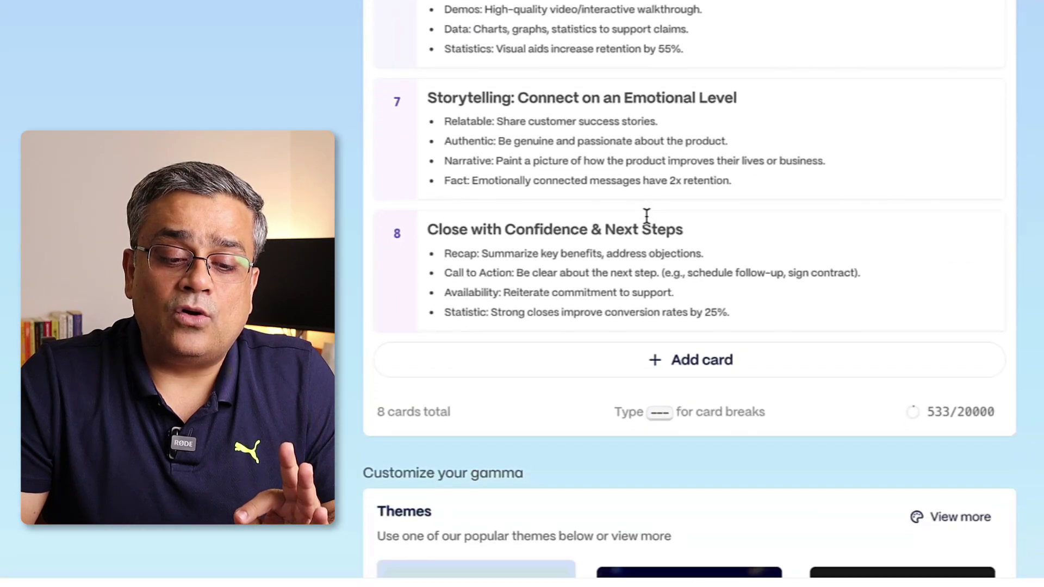
pyautogui.scroll(15, 646, 216)
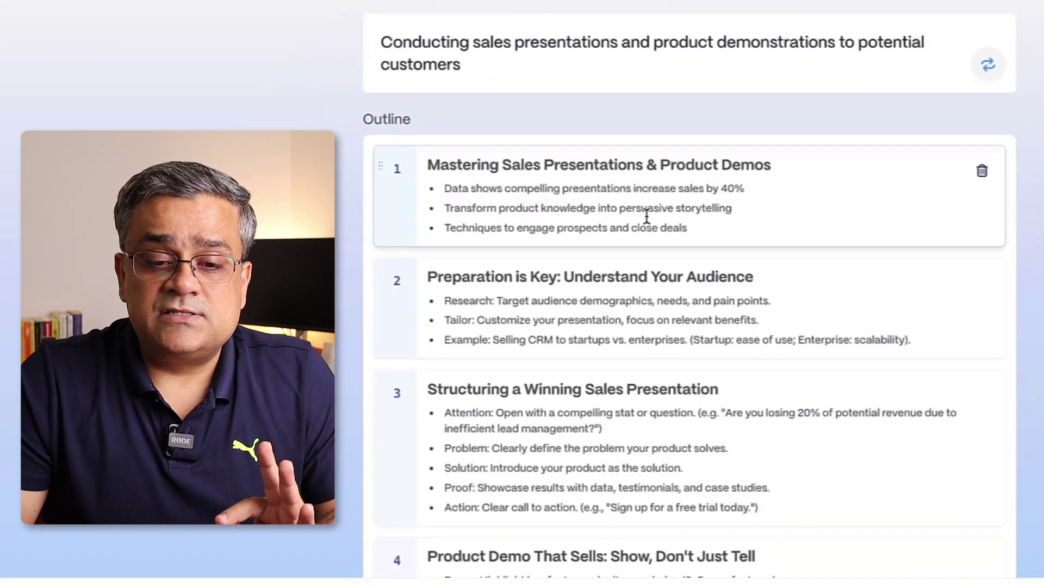
pyautogui.scroll(-1, 647, 216)
pyautogui.click(770, 124)
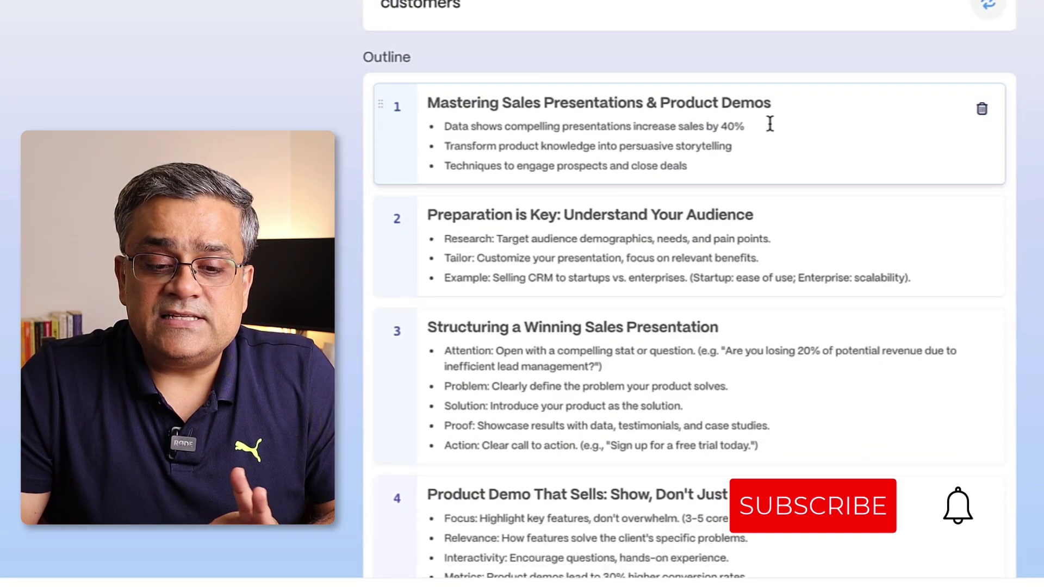
pyautogui.press('Left')
pyautogui.press('Left')
pyautogui.press('Left')
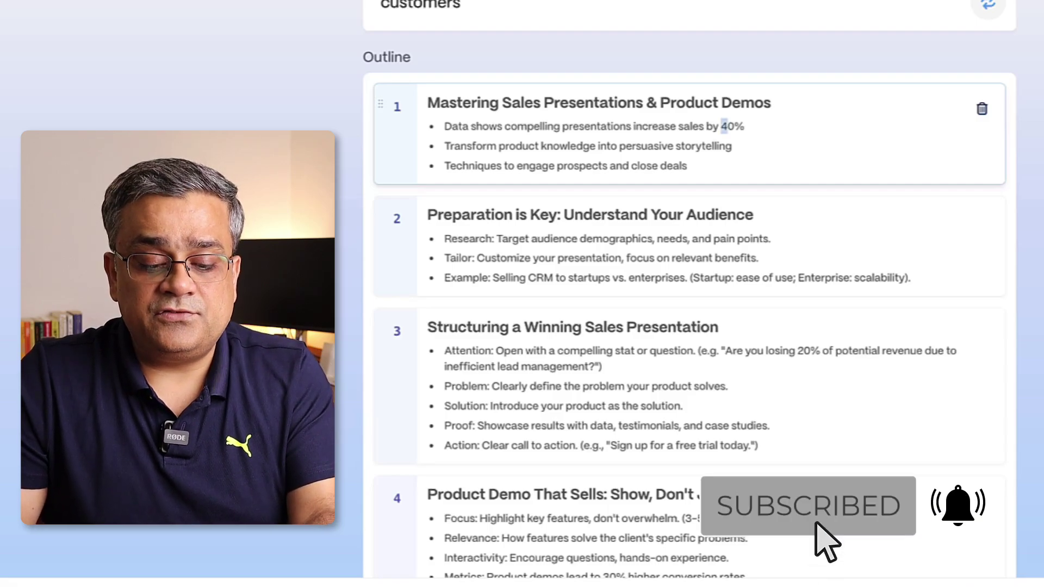
pyautogui.write('5')
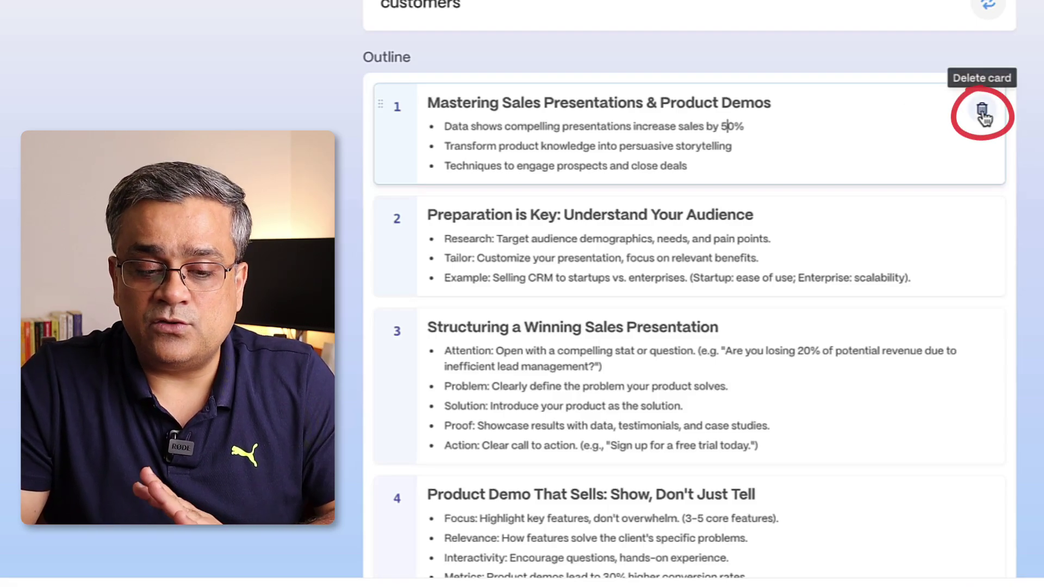
# Move the "Handling Objections" outline card above "Product Demo That Sells" and return it to fifth position
pyautogui.scroll(-5, 670, 229)
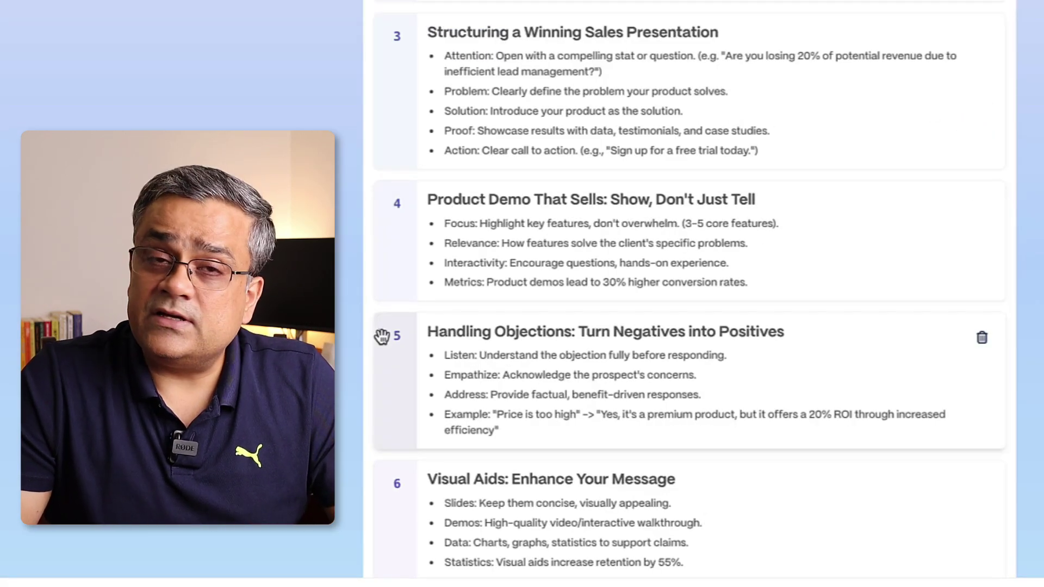
pyautogui.moveTo(382, 336); pyautogui.dragTo(375, 209)
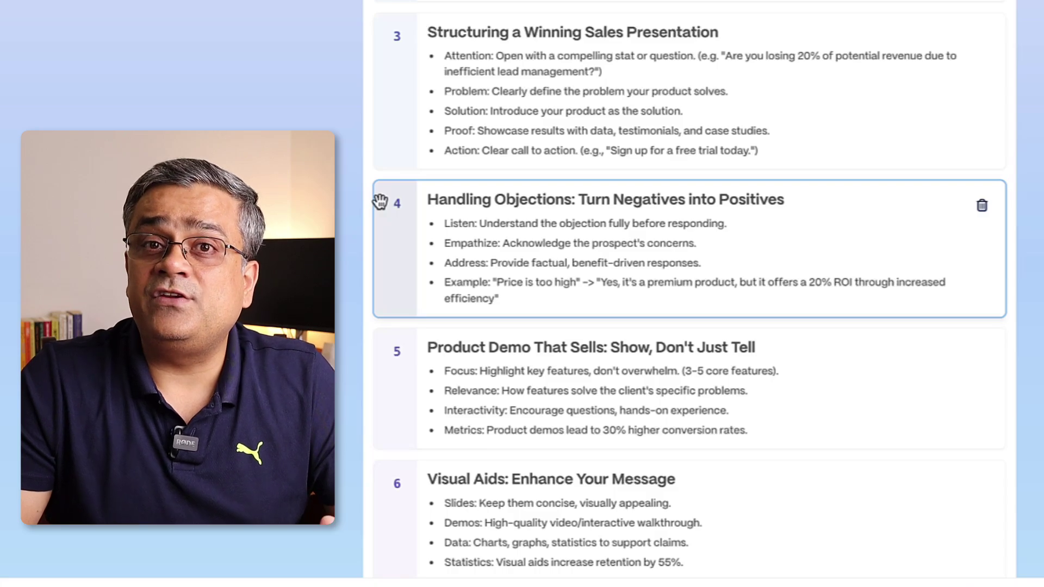
pyautogui.moveTo(380, 202); pyautogui.dragTo(388, 460)
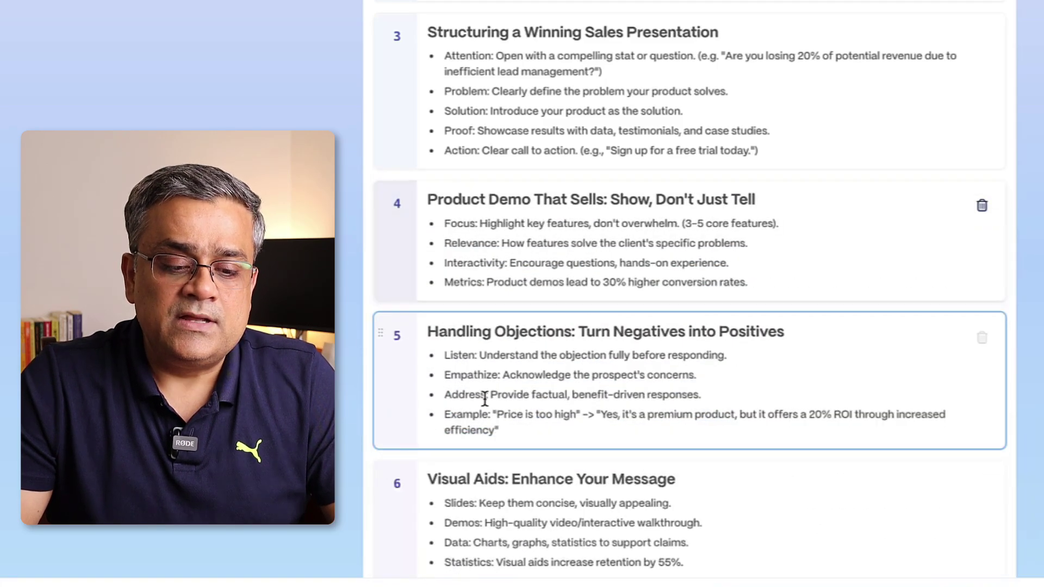
# Review the remaining outline cards and check what the outline's length counter measures
pyautogui.scroll(-2, 673, 282)
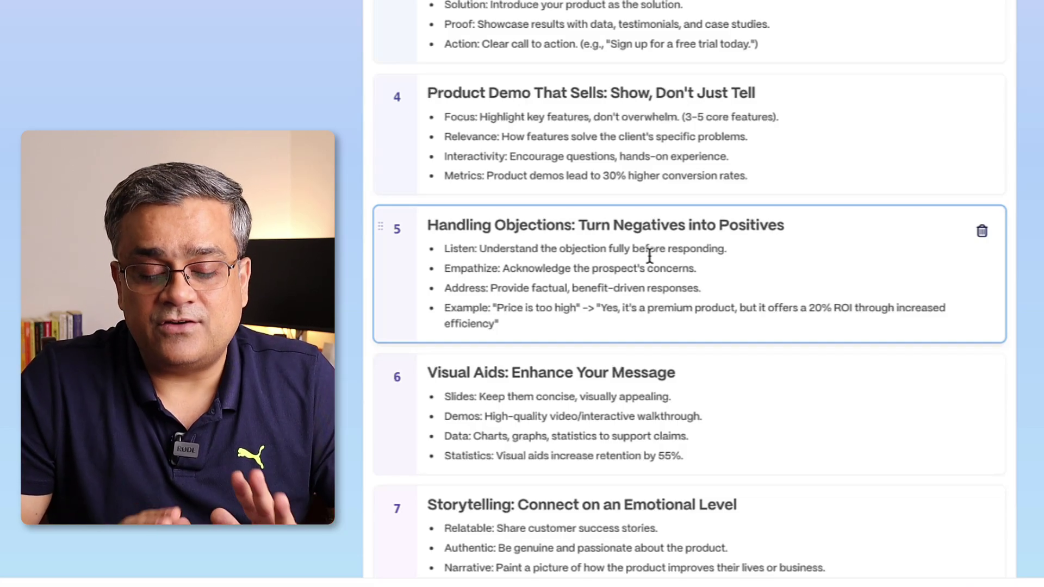
pyautogui.scroll(-9, 649, 255)
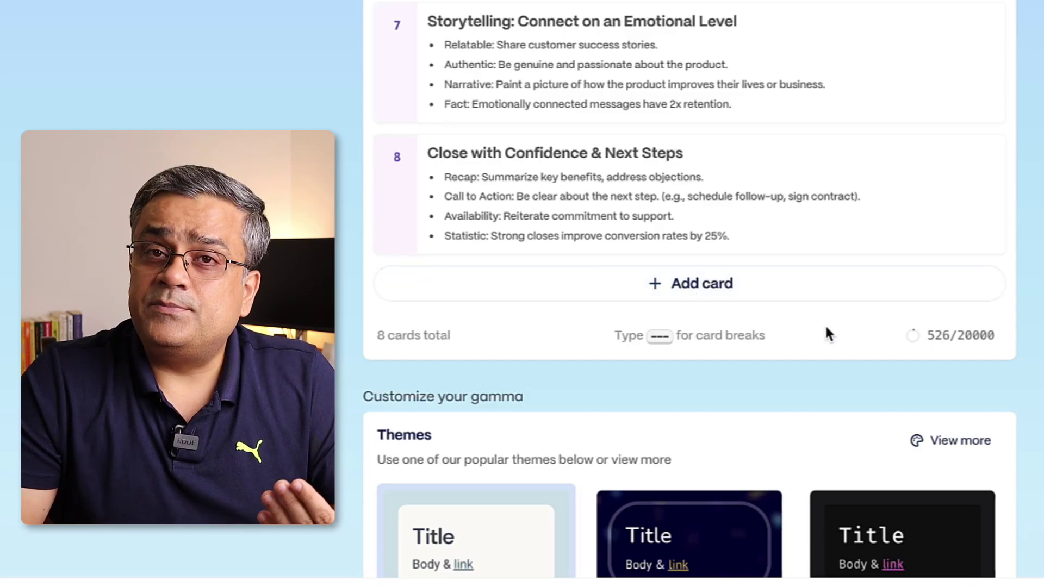
pyautogui.moveTo(914, 336)
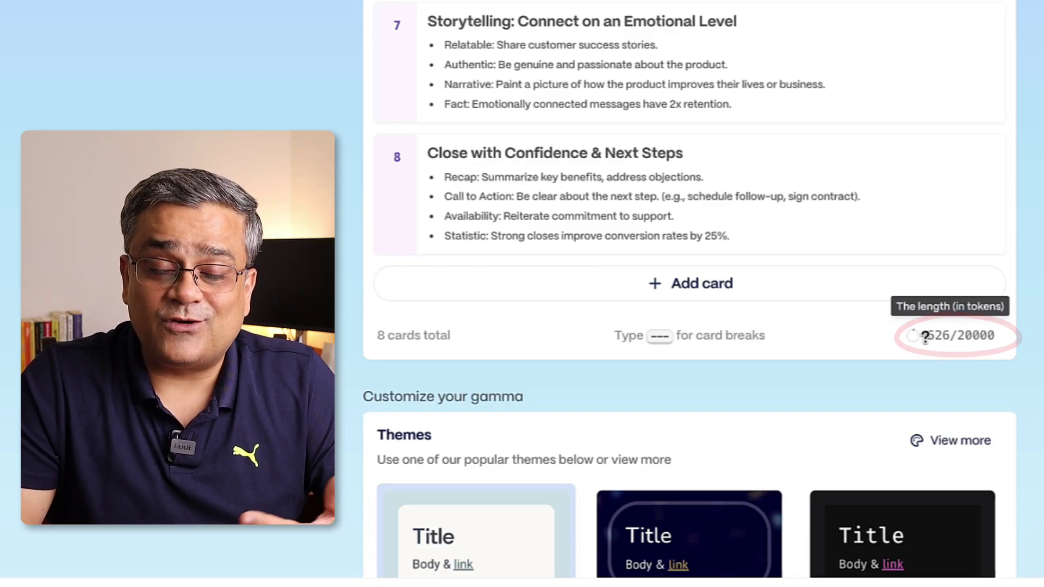
# Browse the full standard theme library, filter it to dark themes and preview the Blues theme
pyautogui.scroll(-7, 509, 25)
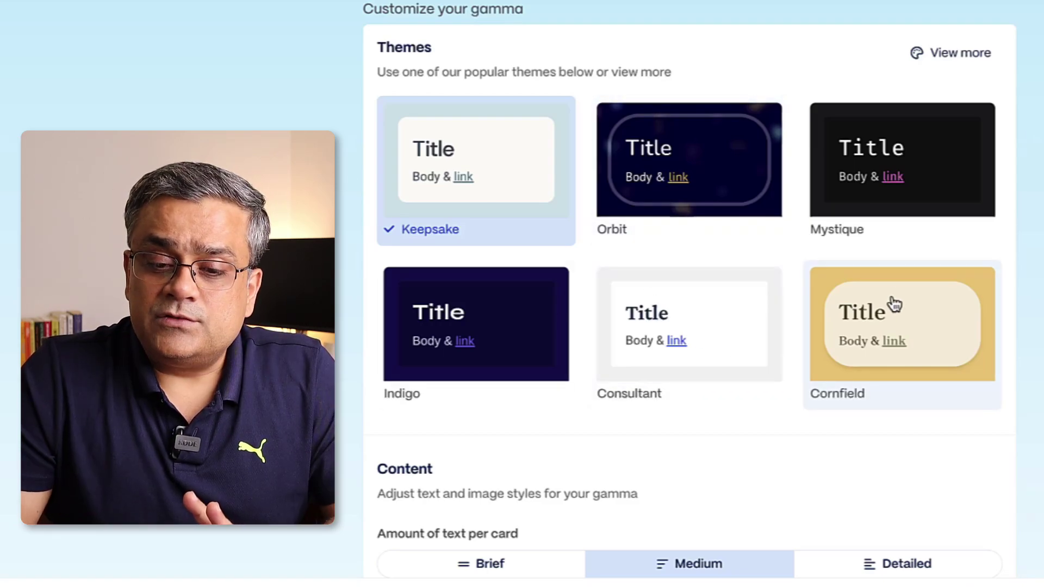
pyautogui.click(966, 56)
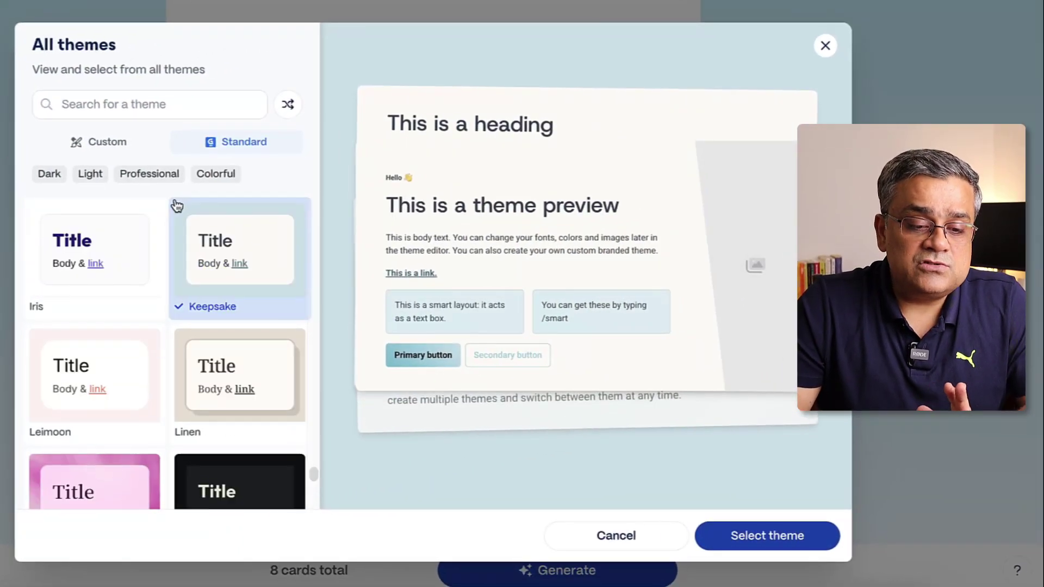
pyautogui.scroll(-10, 177, 206)
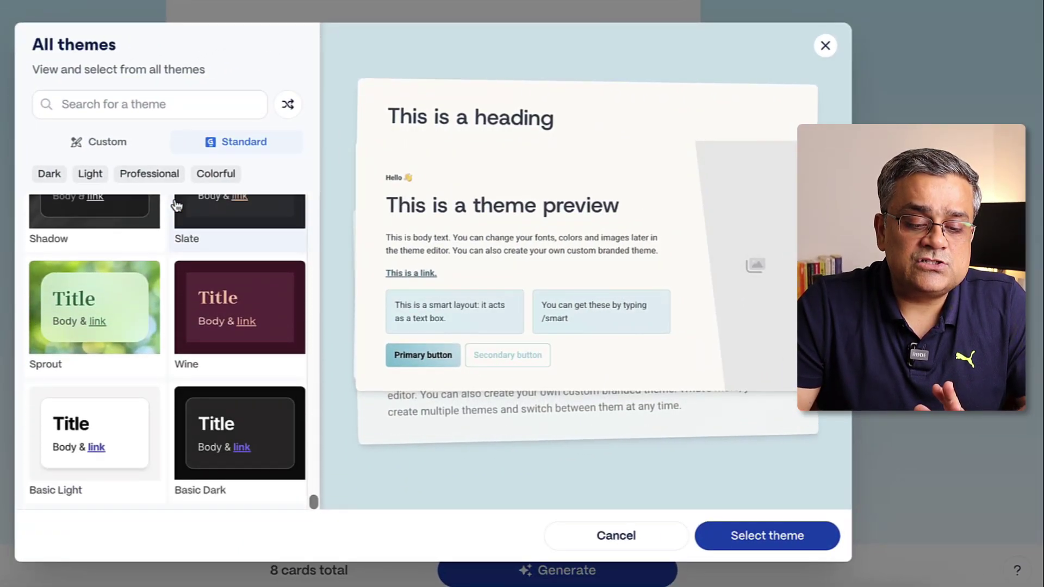
pyautogui.scroll(-15, 177, 206)
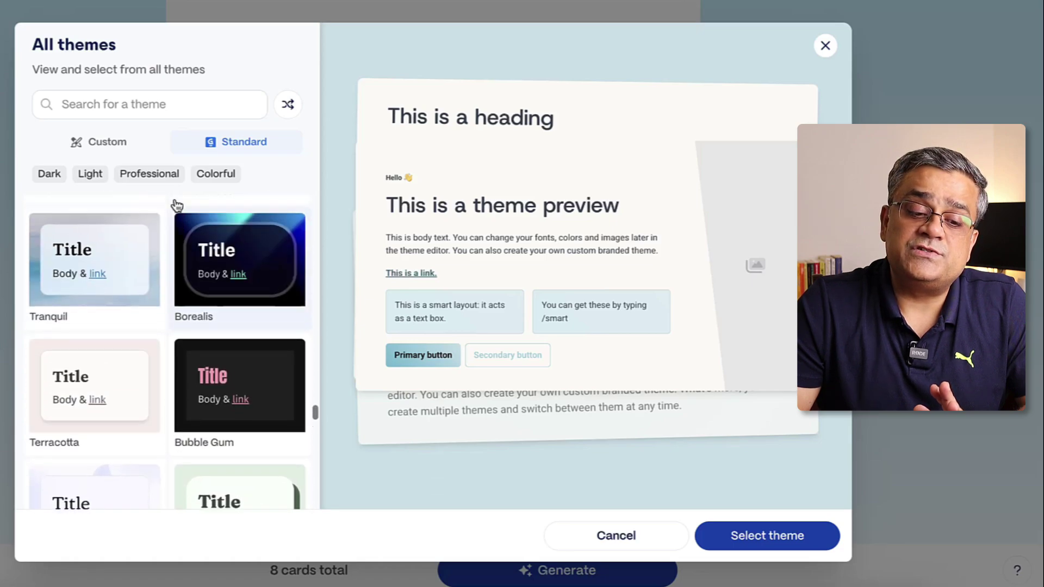
pyautogui.scroll(15, 177, 205)
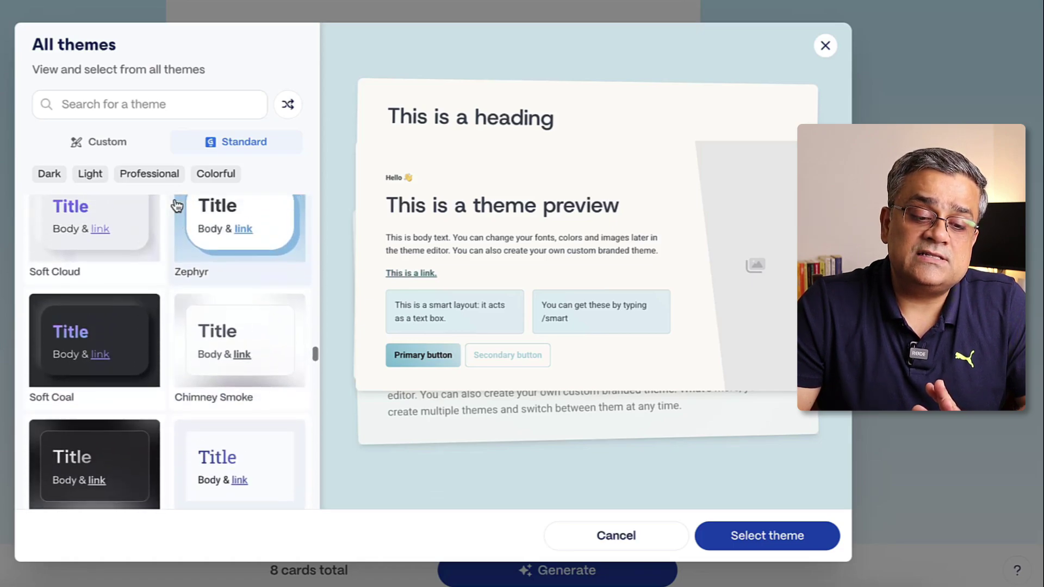
pyautogui.scroll(5, 176, 206)
pyautogui.click(49, 173)
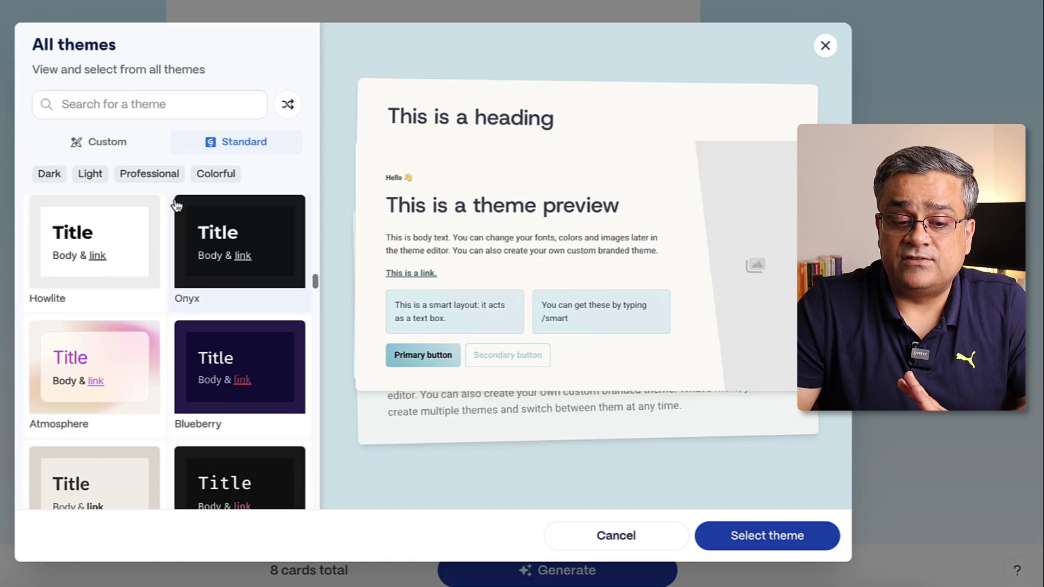
pyautogui.click(45, 370)
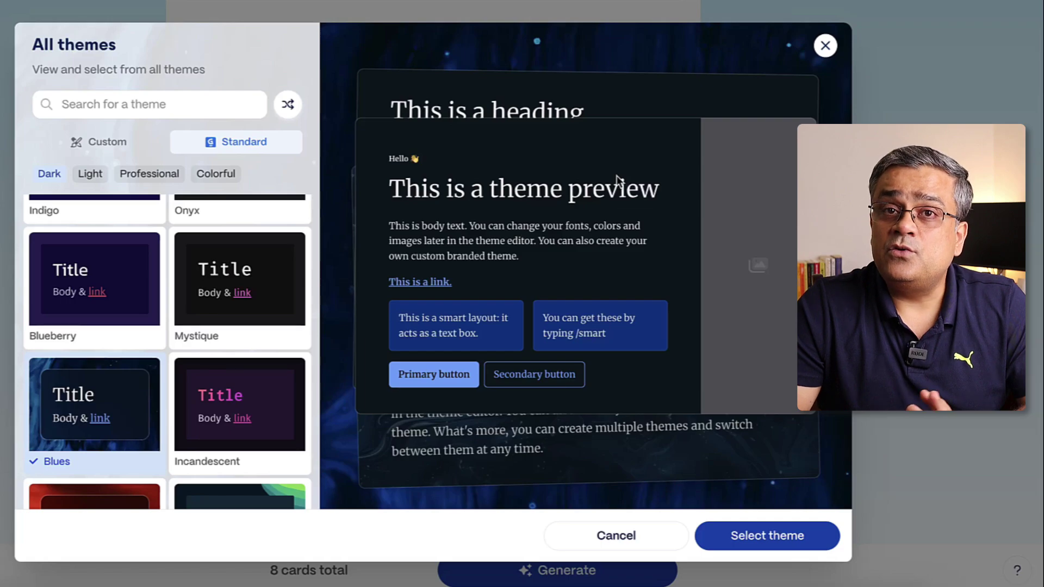
# Look at the available custom themes, return to the standard ones and apply the Blues theme to the presentation
pyautogui.scroll(-1, 180, 359)
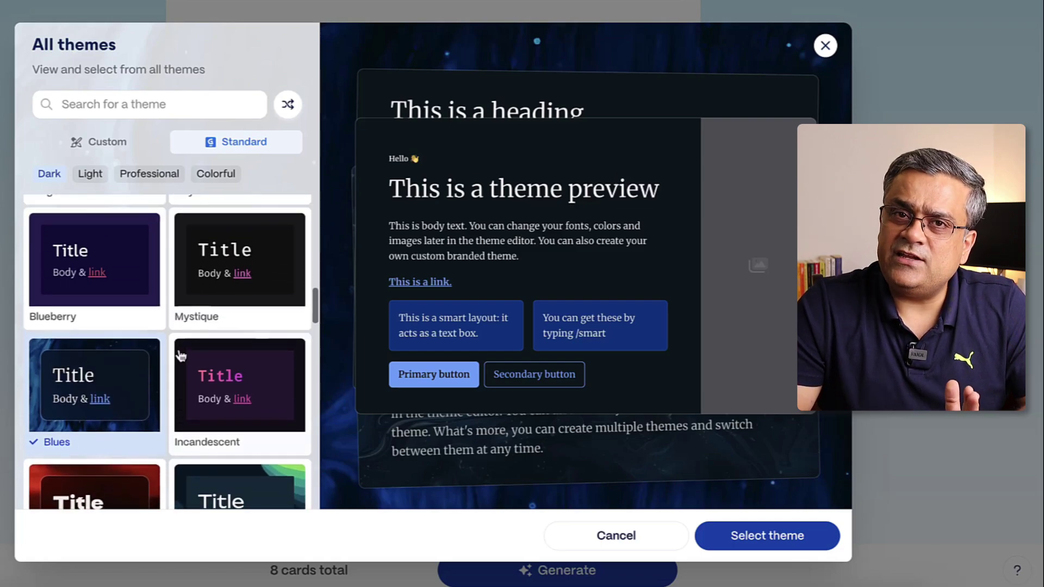
pyautogui.scroll(2, 177, 363)
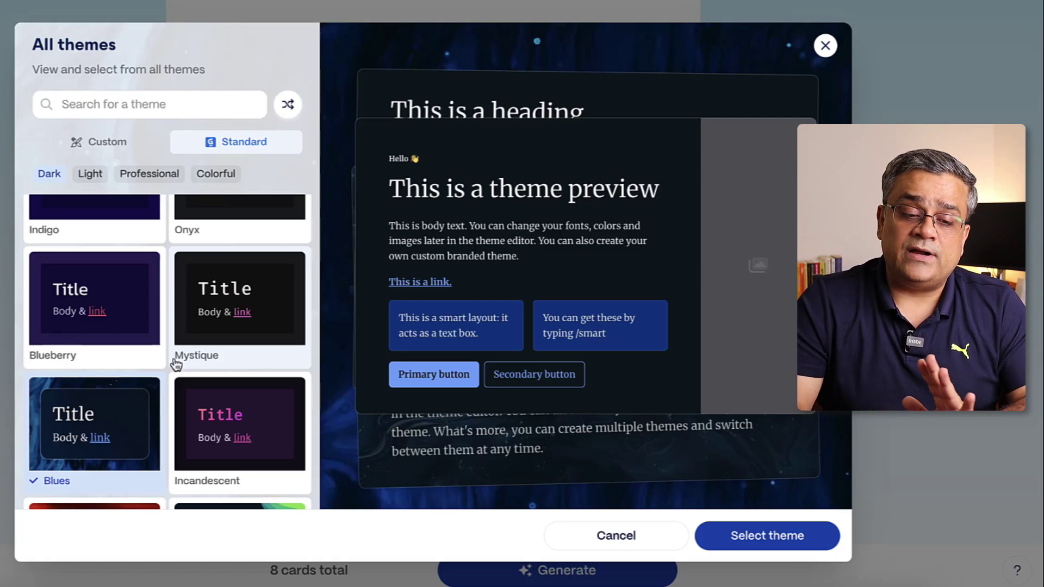
pyautogui.click(80, 141)
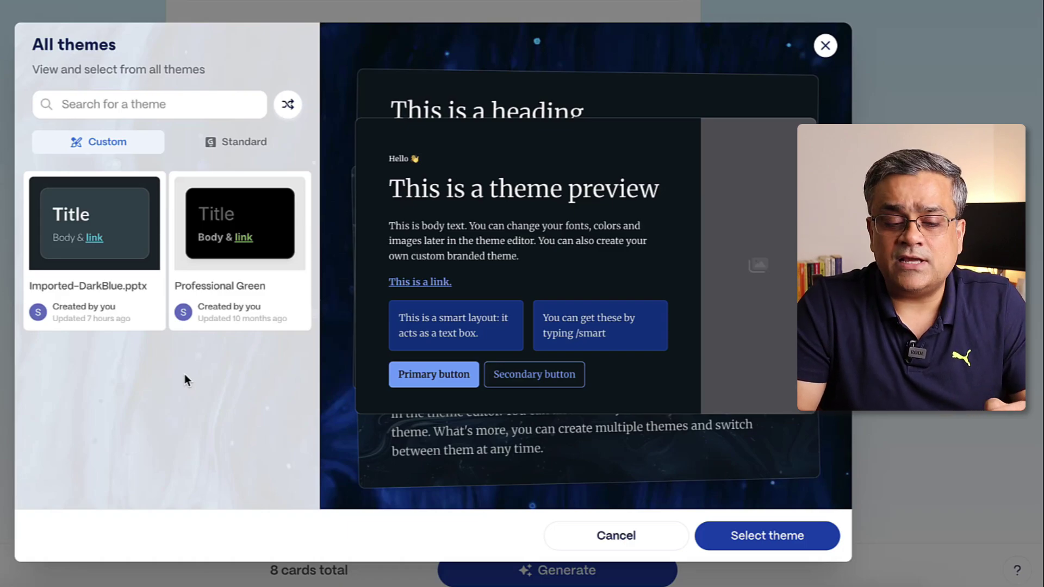
pyautogui.click(245, 144)
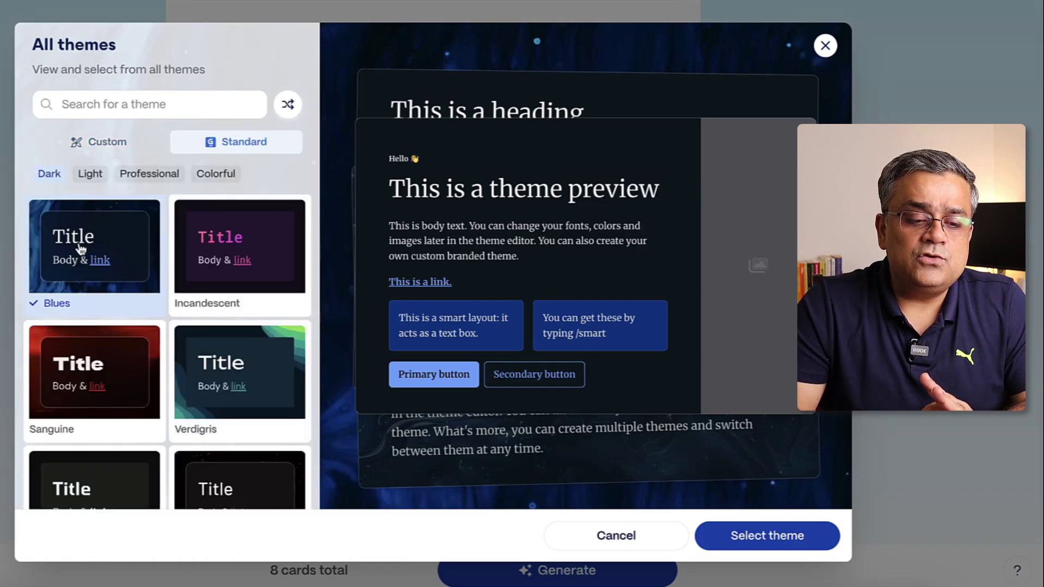
pyautogui.scroll(2, 205, 214)
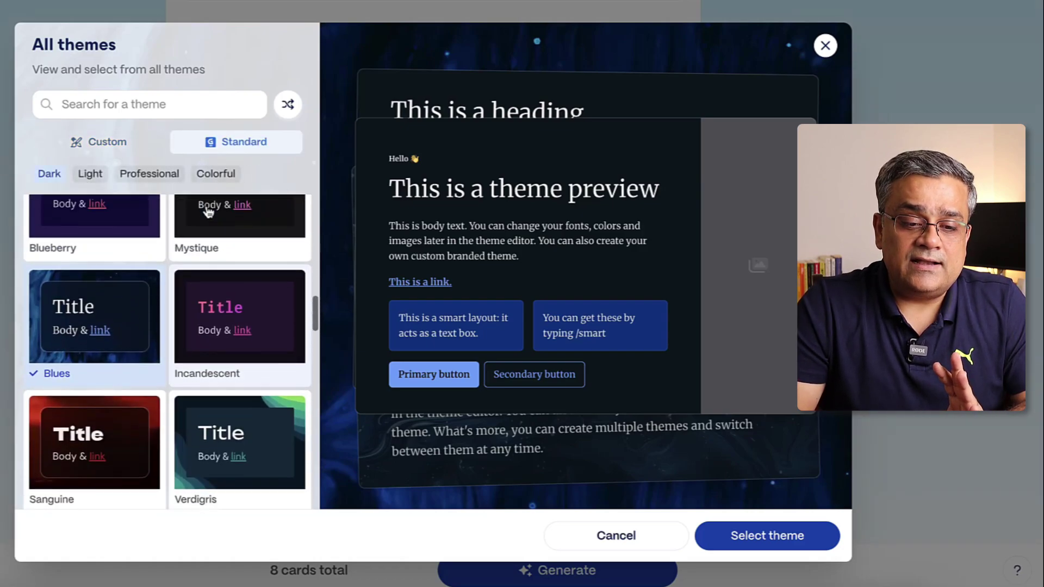
pyautogui.click(767, 539)
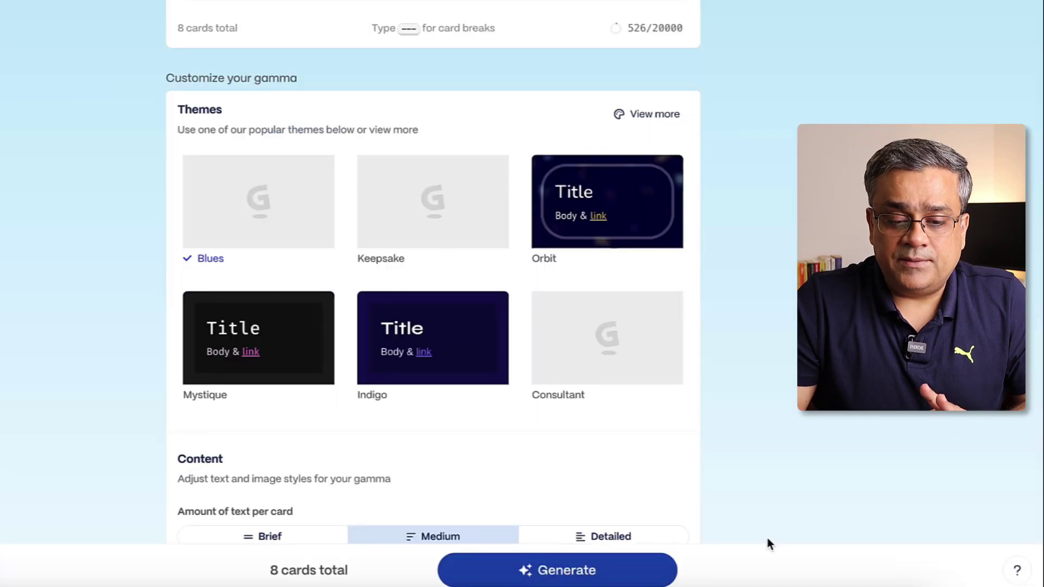
# Look through the available image sources and choose AI images for the presentation
pyautogui.scroll(-5, 749, 163)
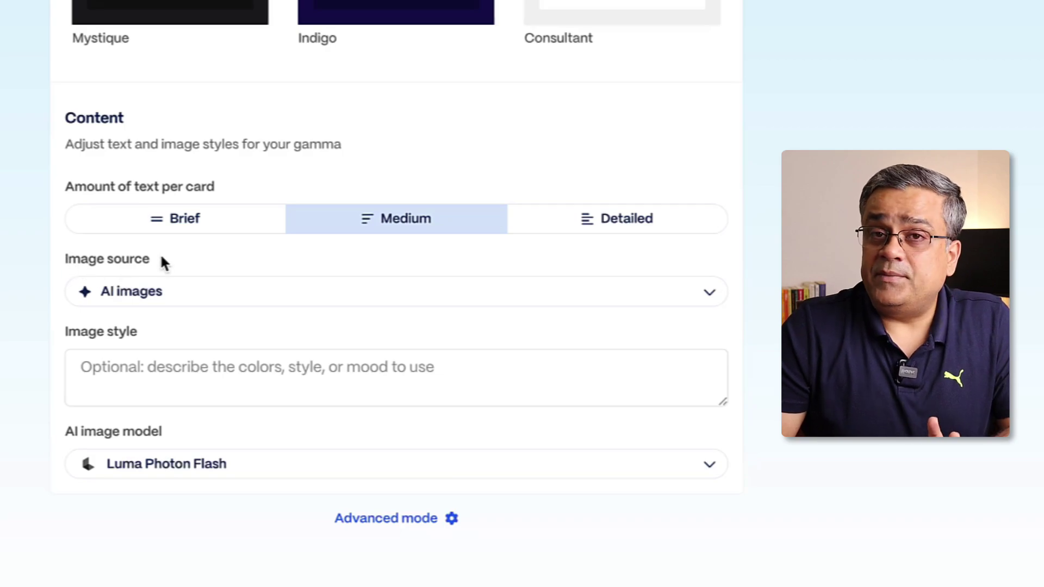
pyautogui.click(706, 295)
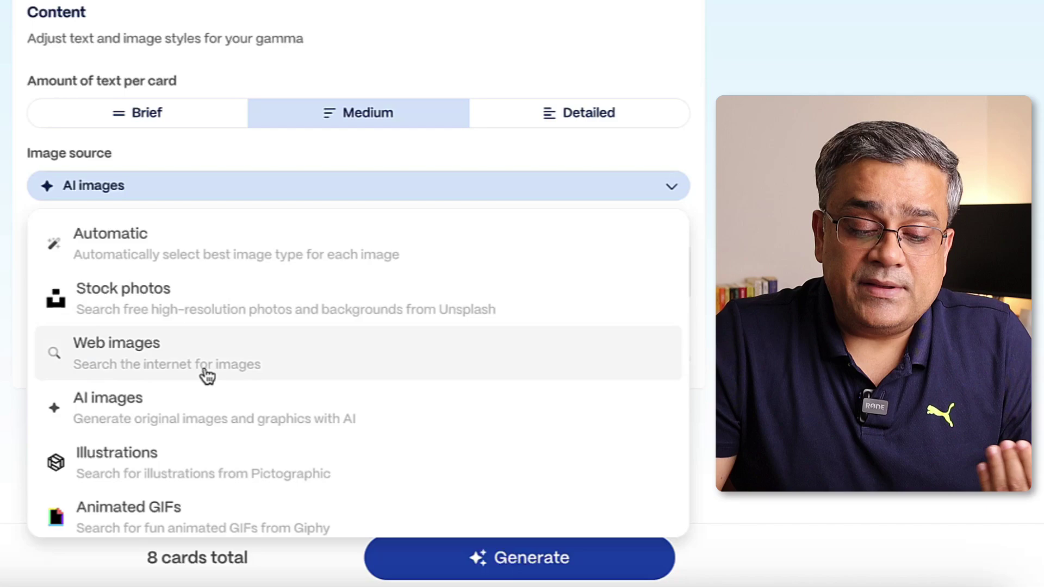
pyautogui.scroll(-1, 233, 417)
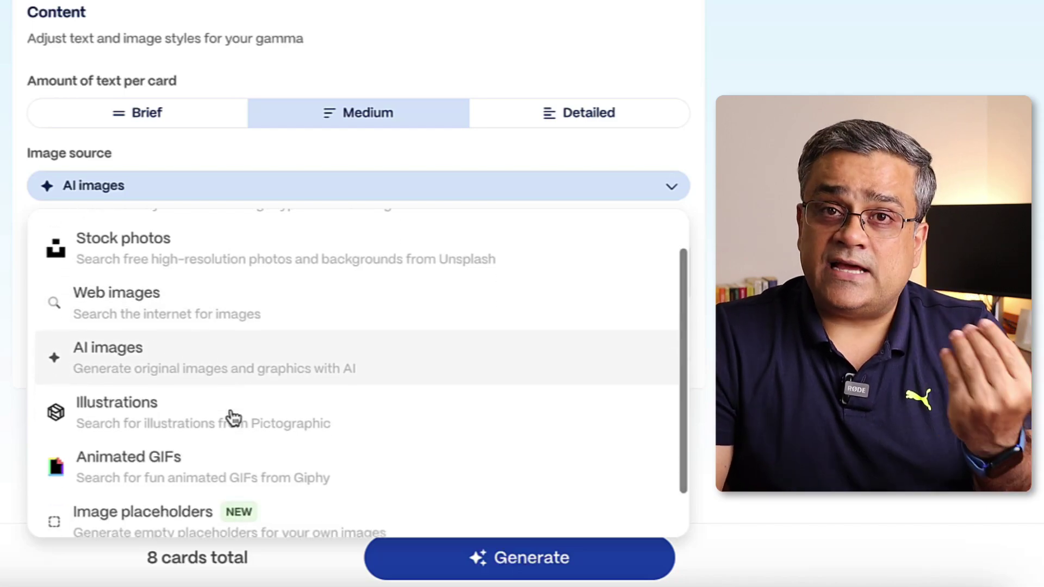
pyautogui.scroll(1, 234, 417)
pyautogui.scroll(-1, 234, 417)
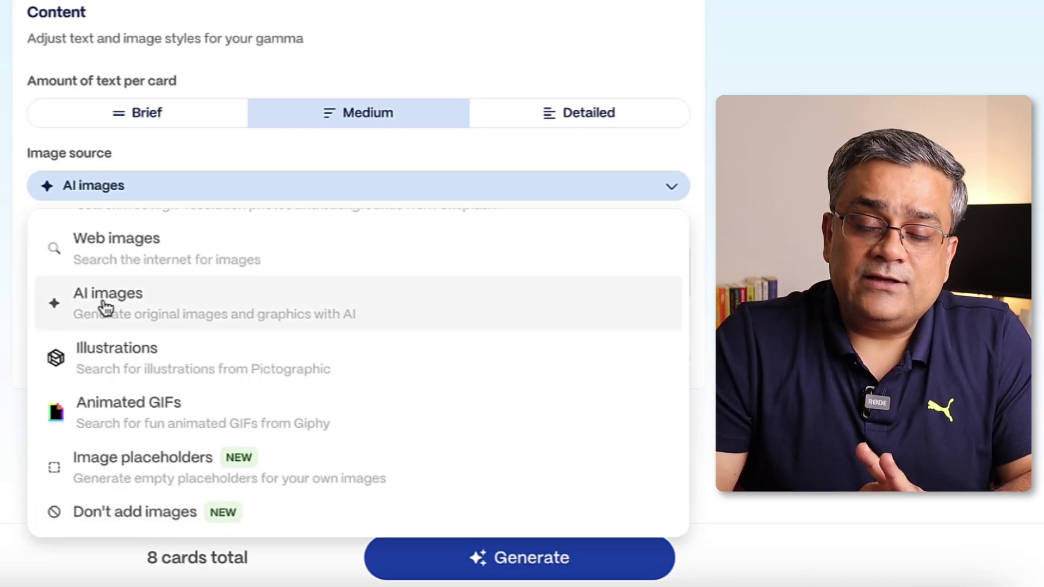
pyautogui.click(105, 306)
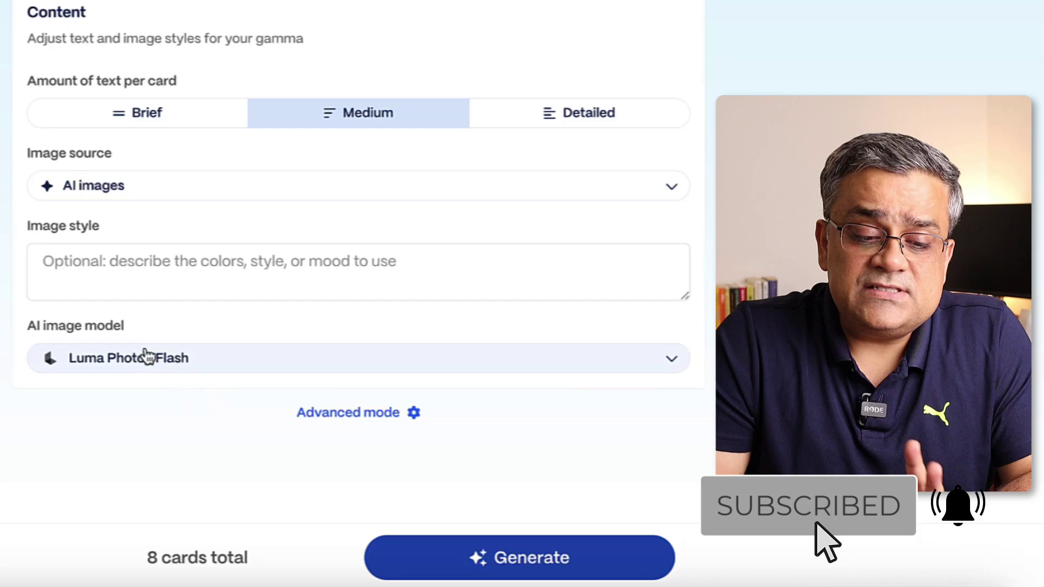
# Choose Luma Photon Flash as the AI image model and set the image style to "Ultra Photo realistic"
pyautogui.click(673, 360)
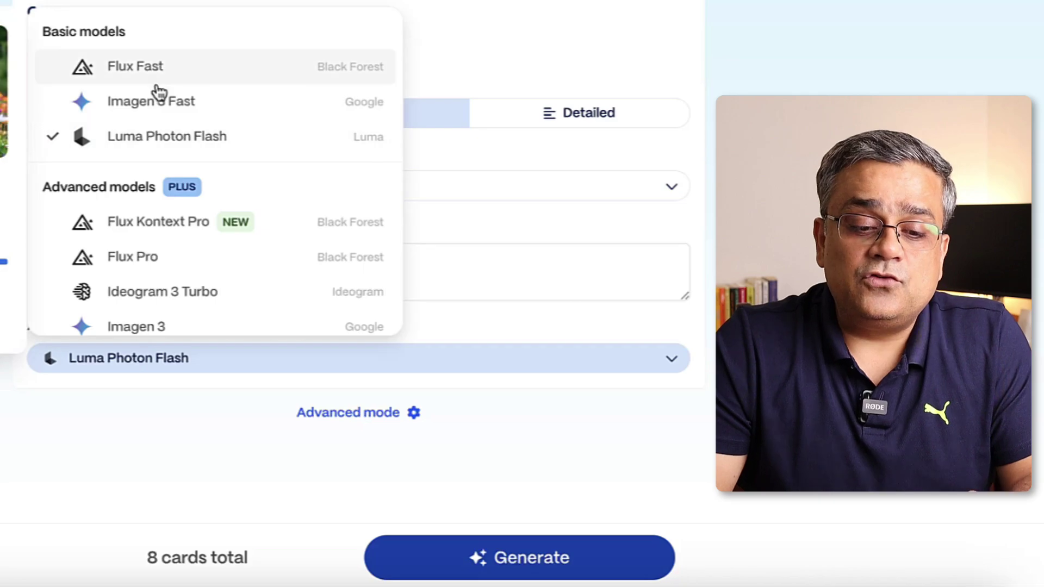
pyautogui.scroll(-5, 177, 199)
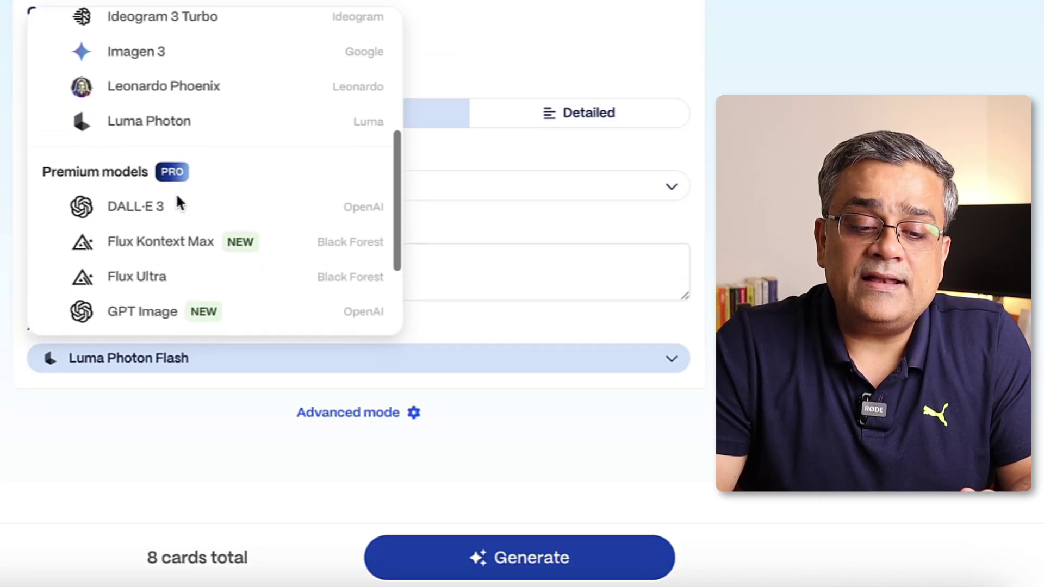
pyautogui.scroll(-3, 177, 198)
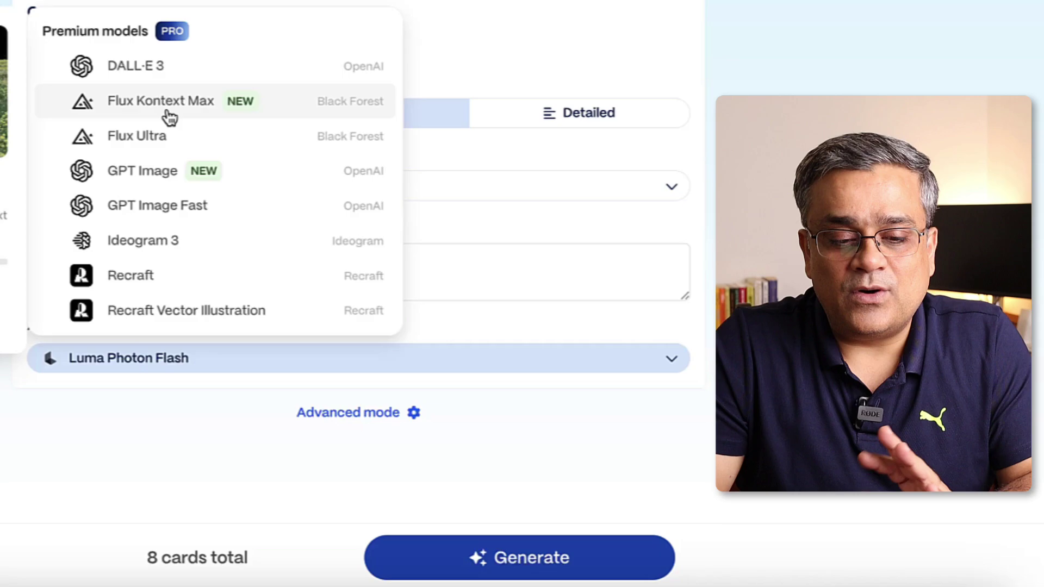
pyautogui.scroll(10, 130, 140)
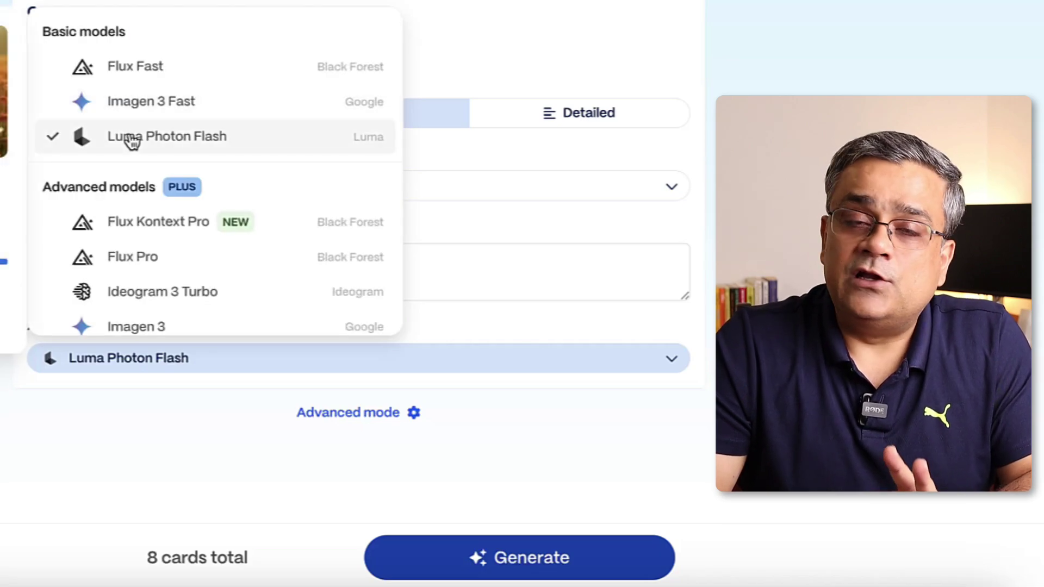
pyautogui.click(132, 139)
pyautogui.click(236, 277)
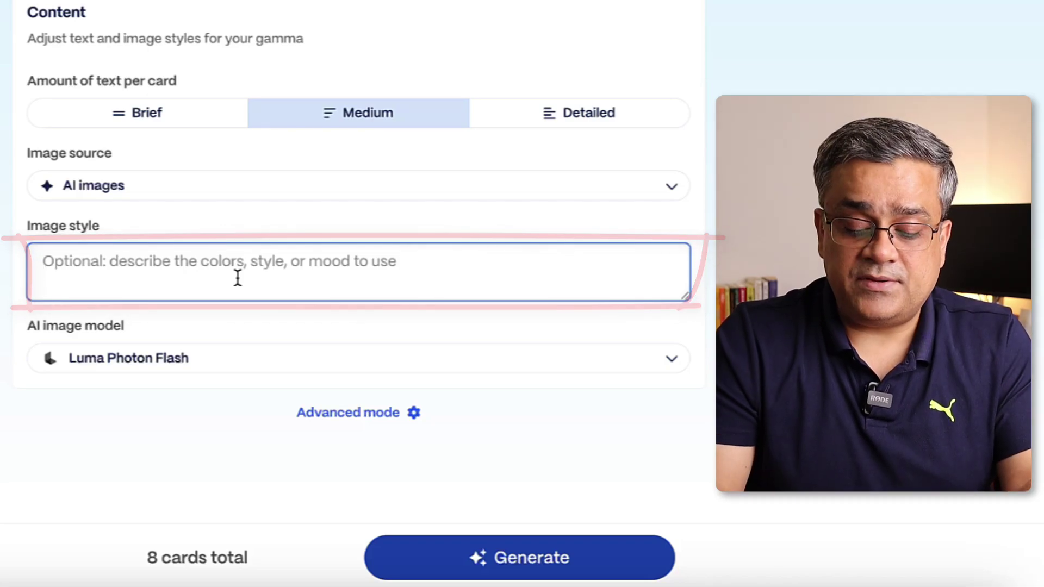
pyautogui.write('Ultra Photo realistic')
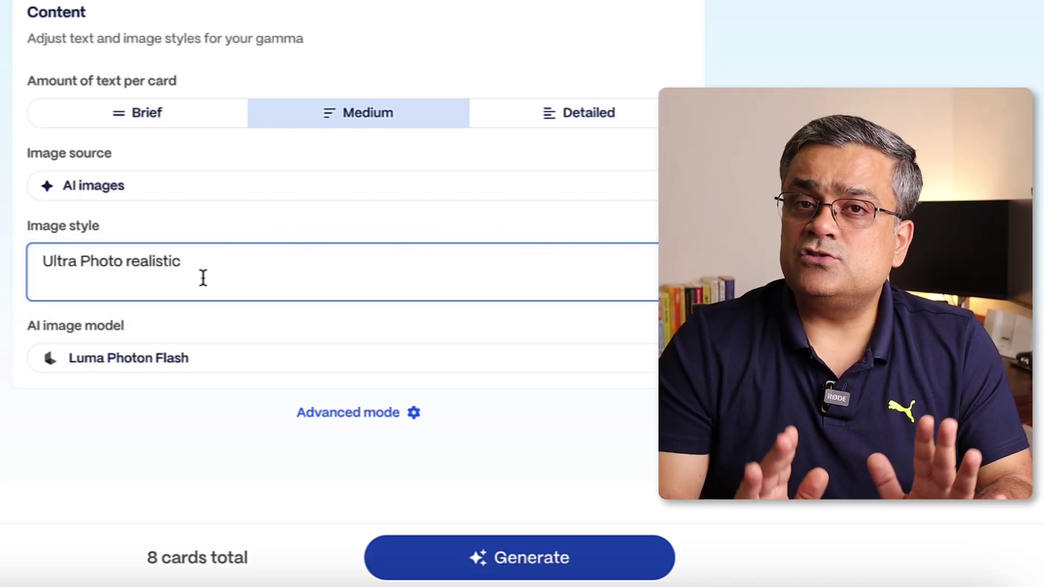
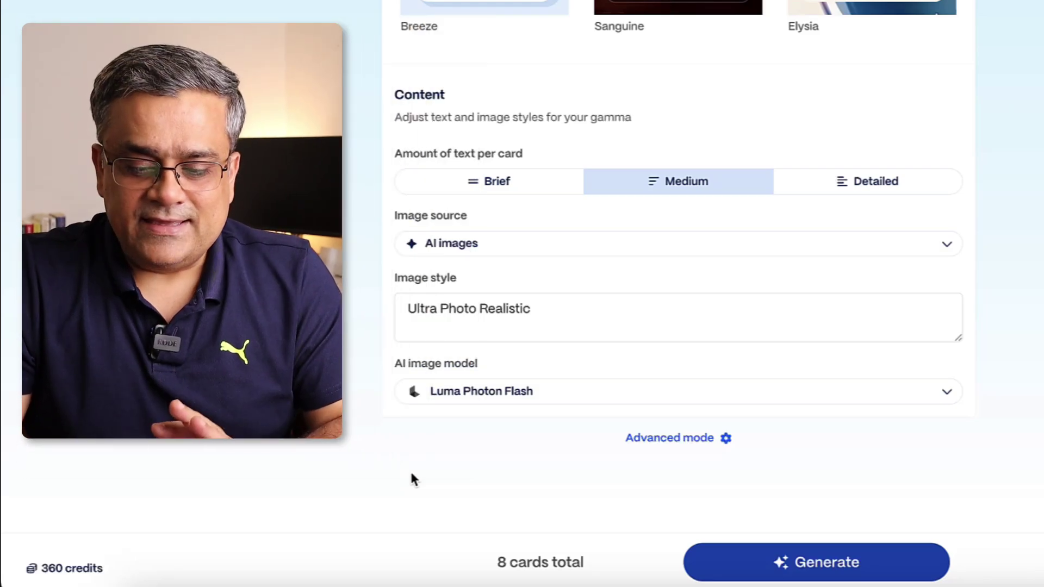
# Generate the 8-card presentation and look through the finished cards back to the title card
pyautogui.click(808, 570)
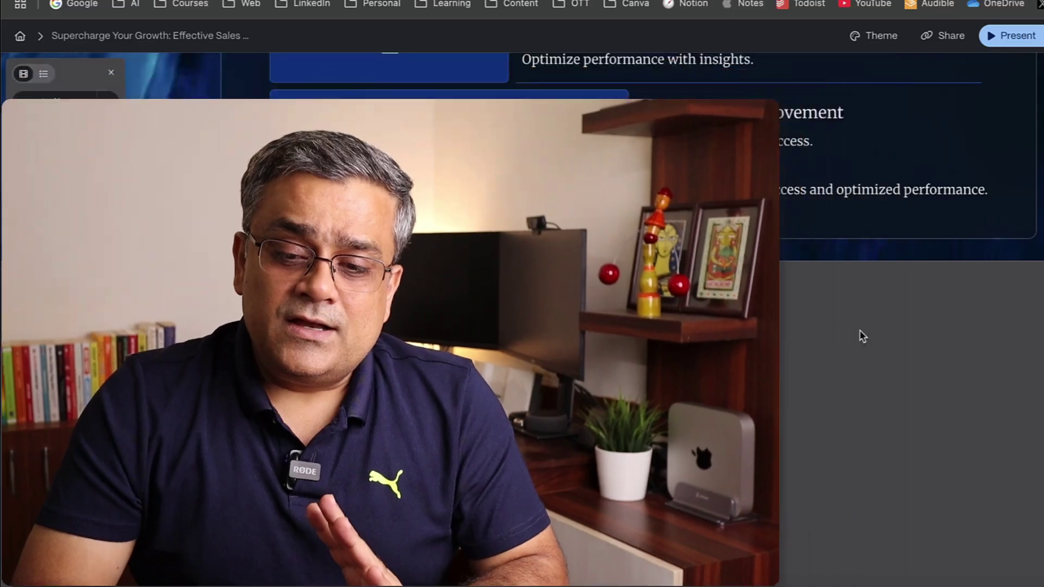
pyautogui.scroll(20, 861, 336)
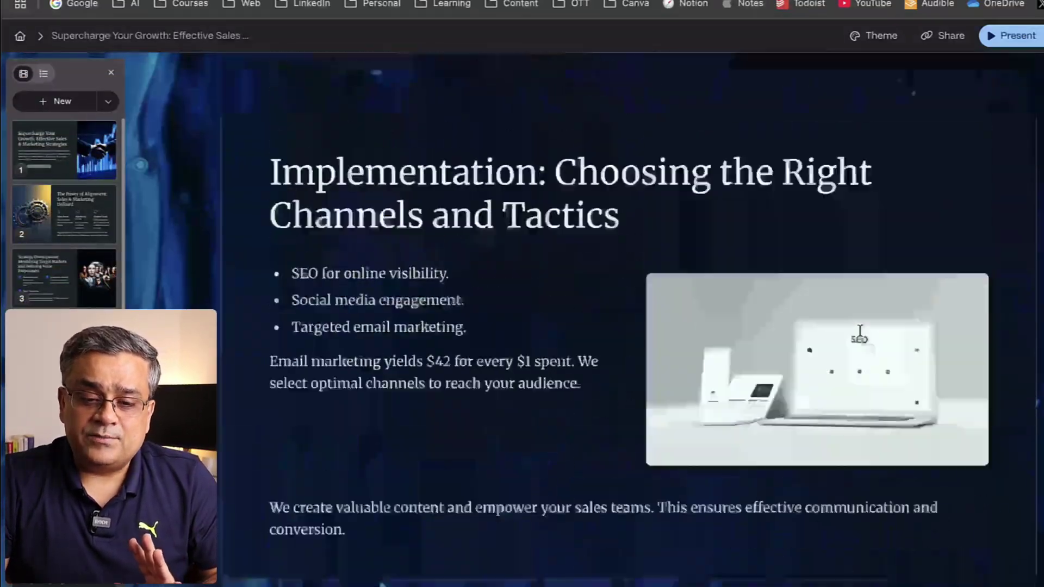
pyautogui.scroll(10, 860, 331)
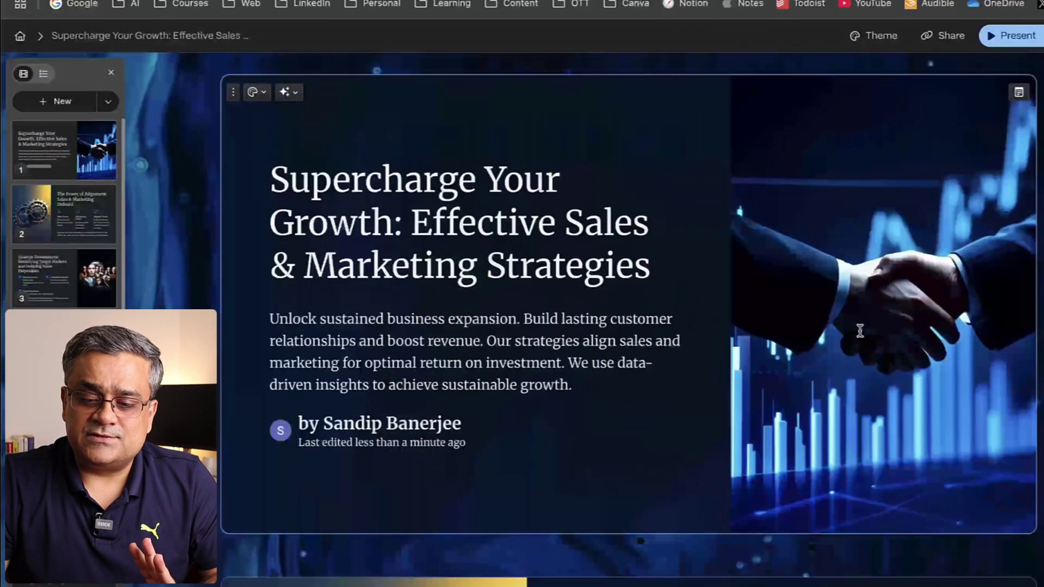
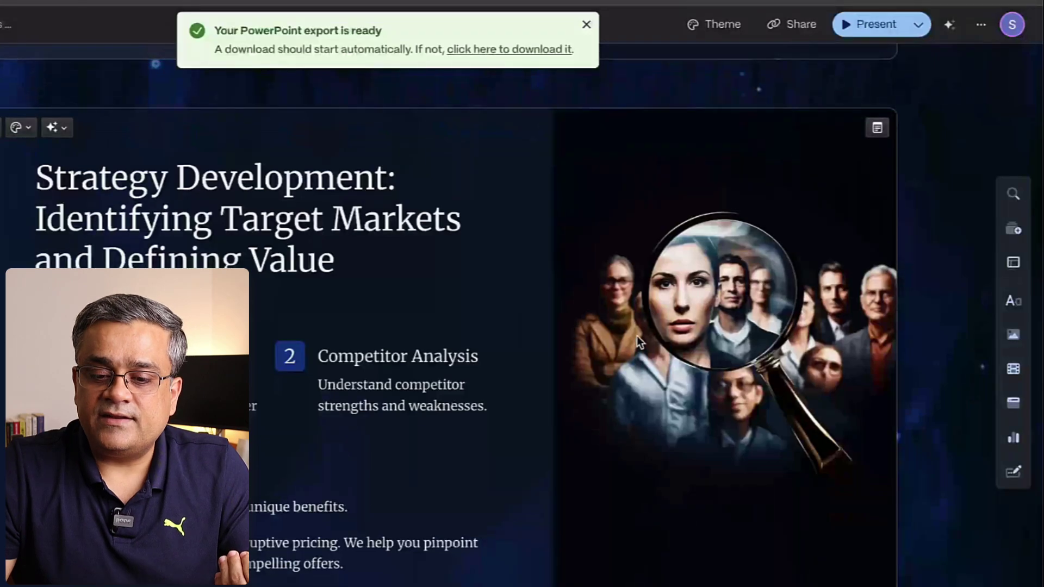
# Open AI editing for the magnifying-glass image on the "Strategy Development" card and dismiss the PowerPoint export notice
pyautogui.rightClick(641, 335)
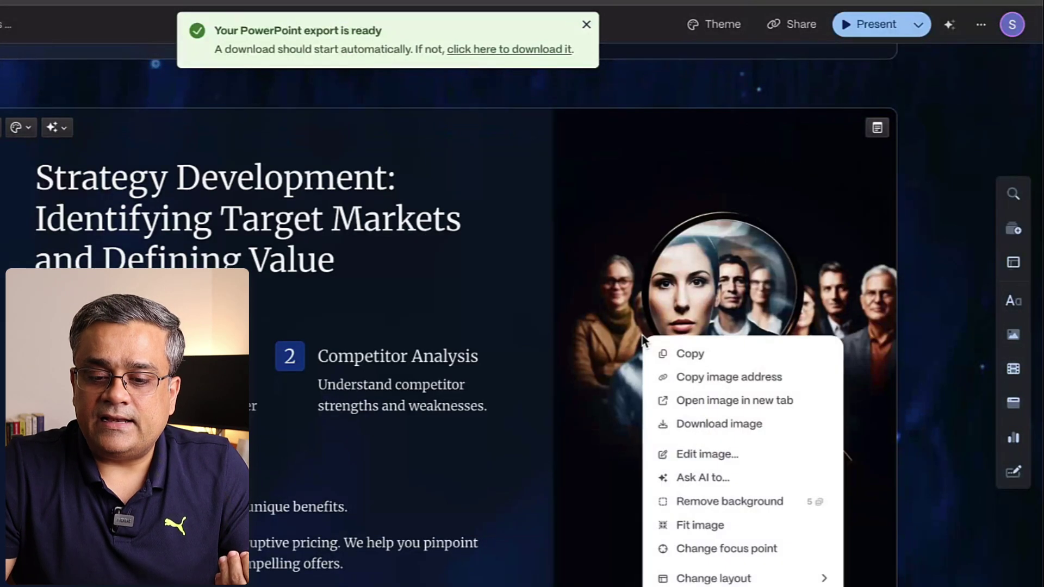
pyautogui.click(688, 478)
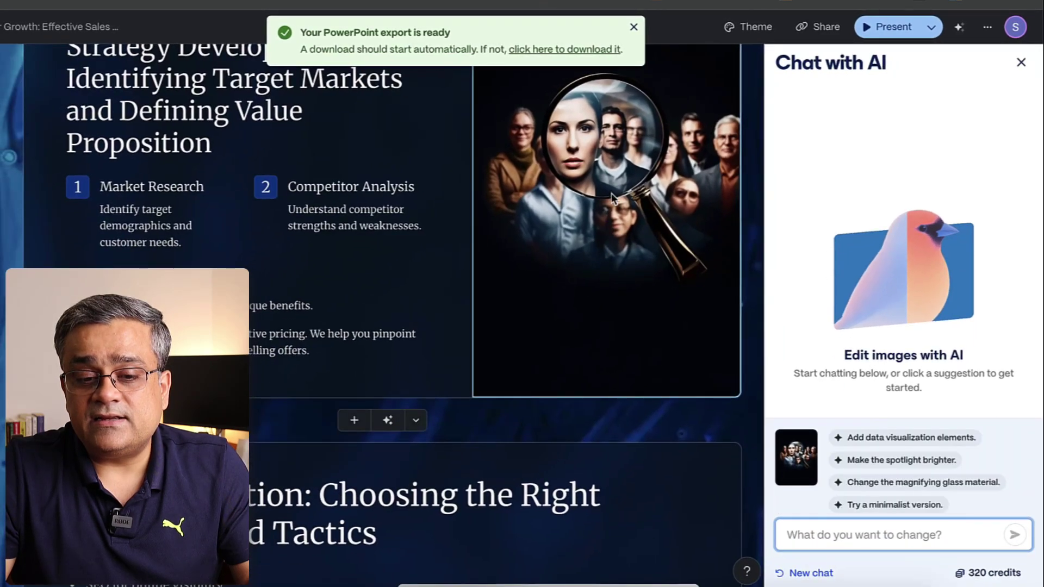
pyautogui.click(634, 27)
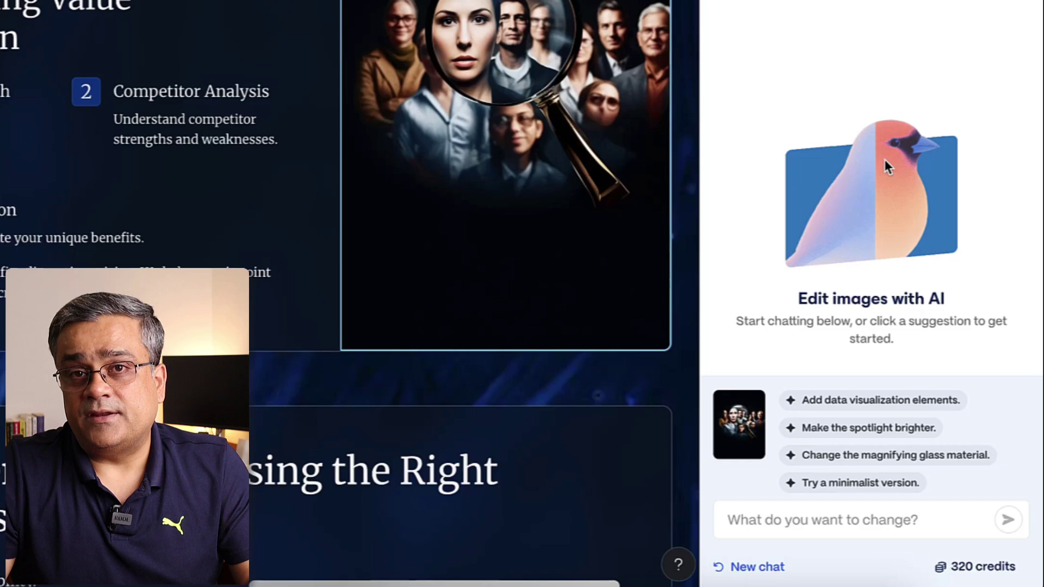
# Add data visualization elements to the magnifying-glass image on the "Strategy Development" card using the suggested AI edit
pyautogui.click(849, 402)
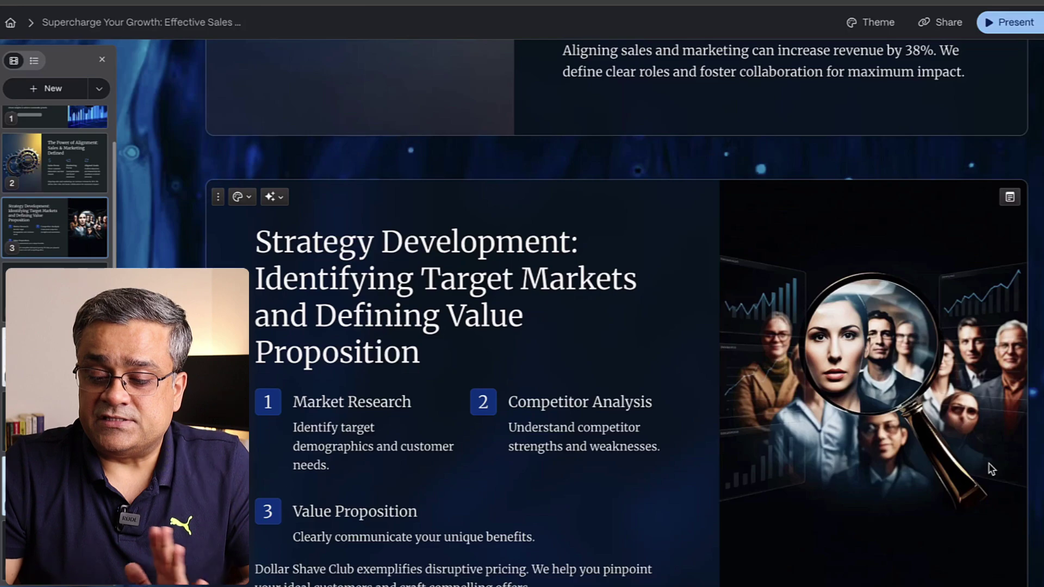
# Add a blank card after the last card and insert the "Title with bullets and image" card template into it
pyautogui.scroll(-15, 990, 465)
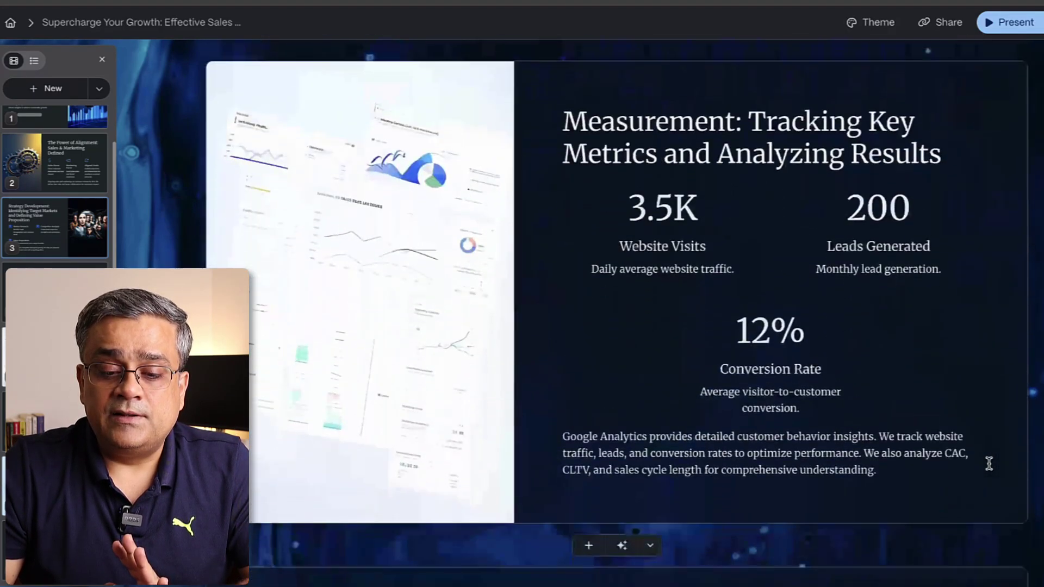
pyautogui.scroll(-12, 989, 464)
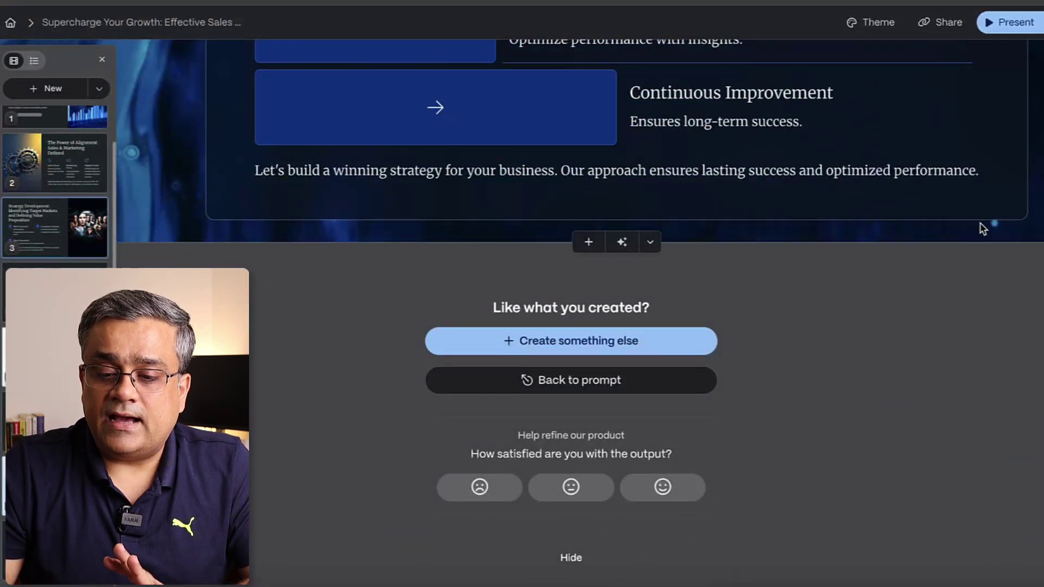
pyautogui.click(591, 243)
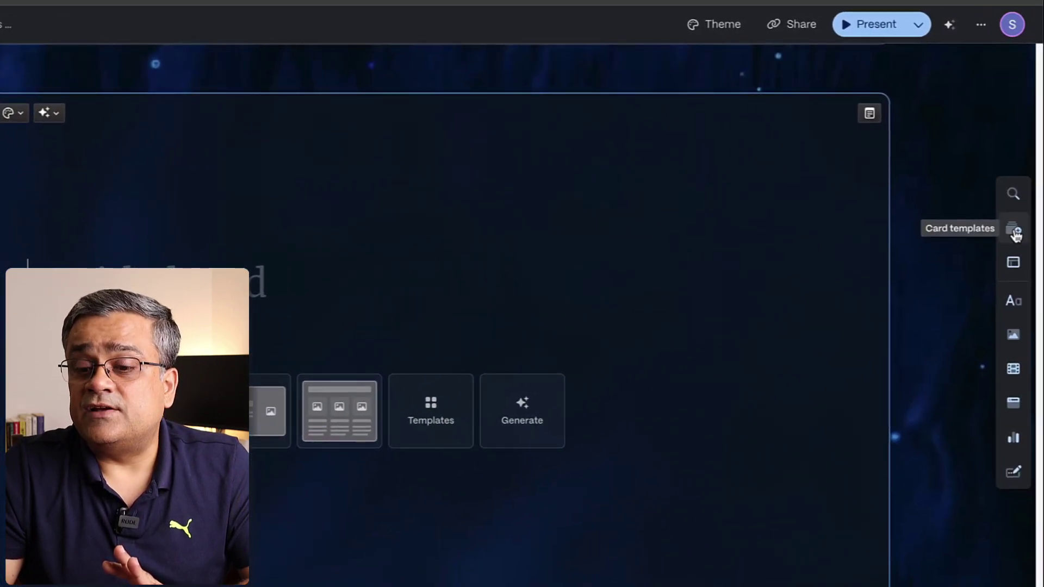
pyautogui.click(1014, 231)
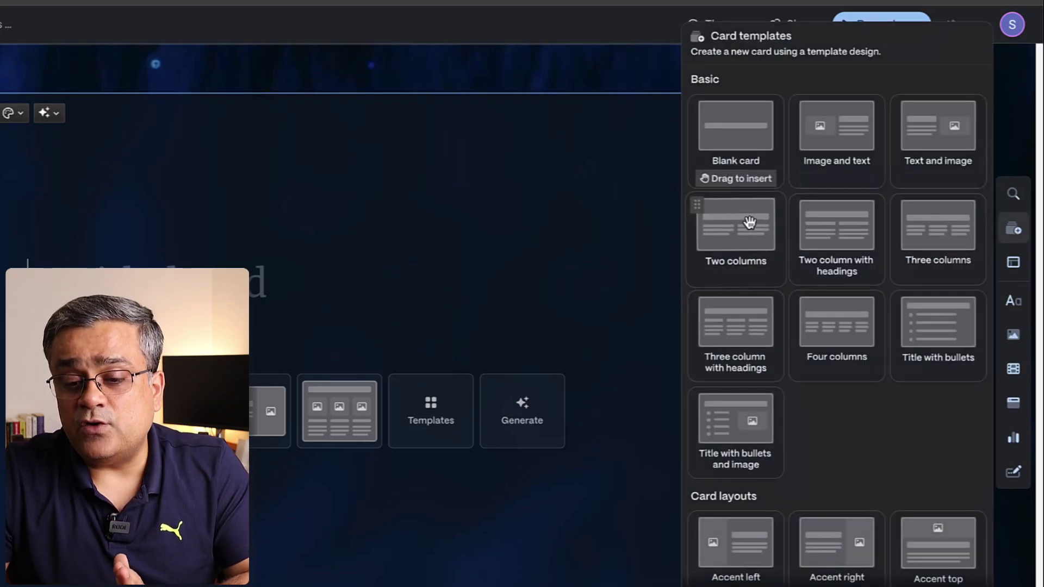
pyautogui.click(749, 441)
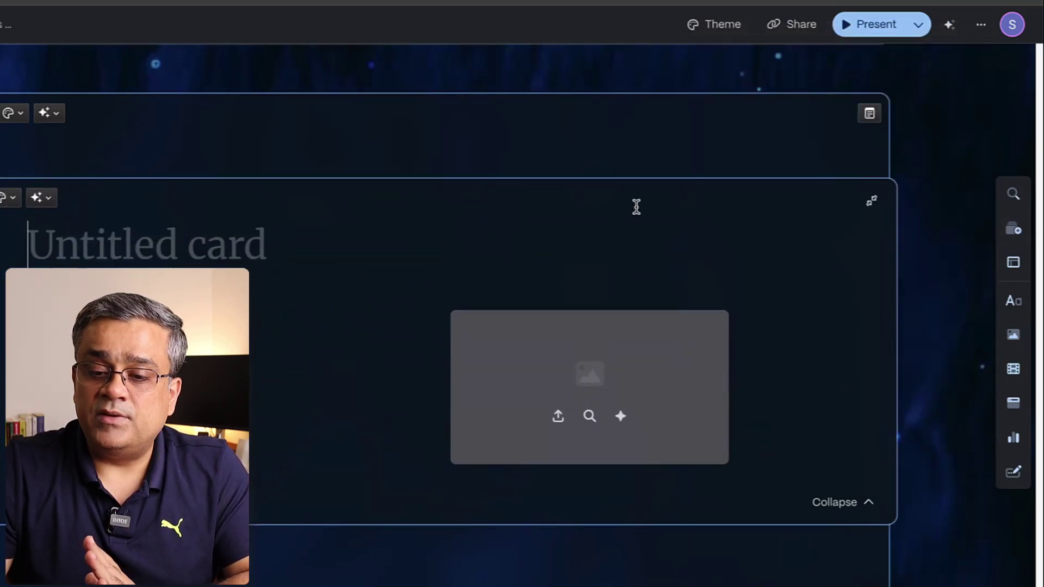
# Look through the available smart layouts, including the columns, blank layouts and ready-made templates
pyautogui.click(1014, 263)
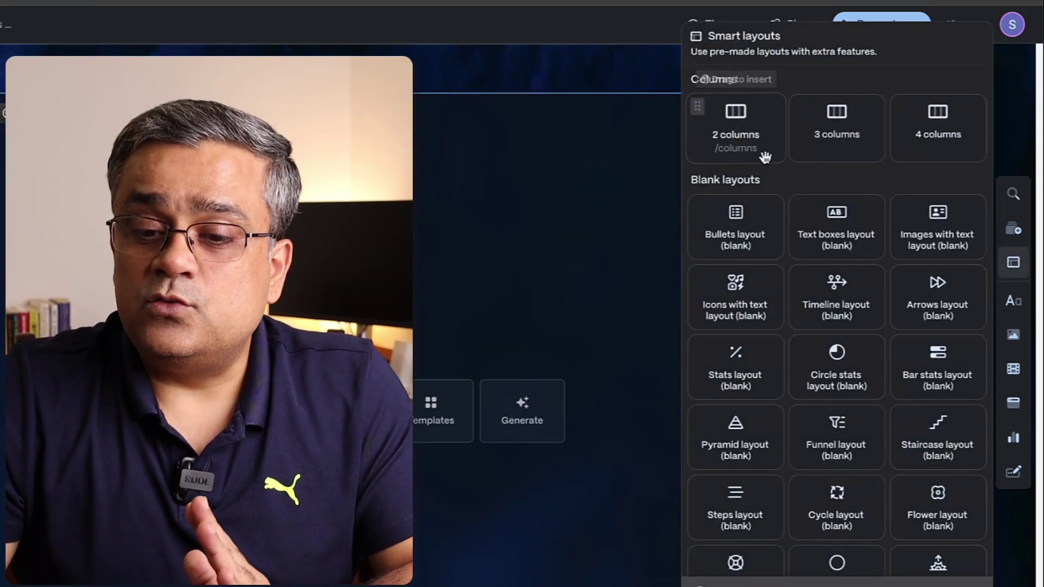
pyautogui.scroll(-5, 838, 288)
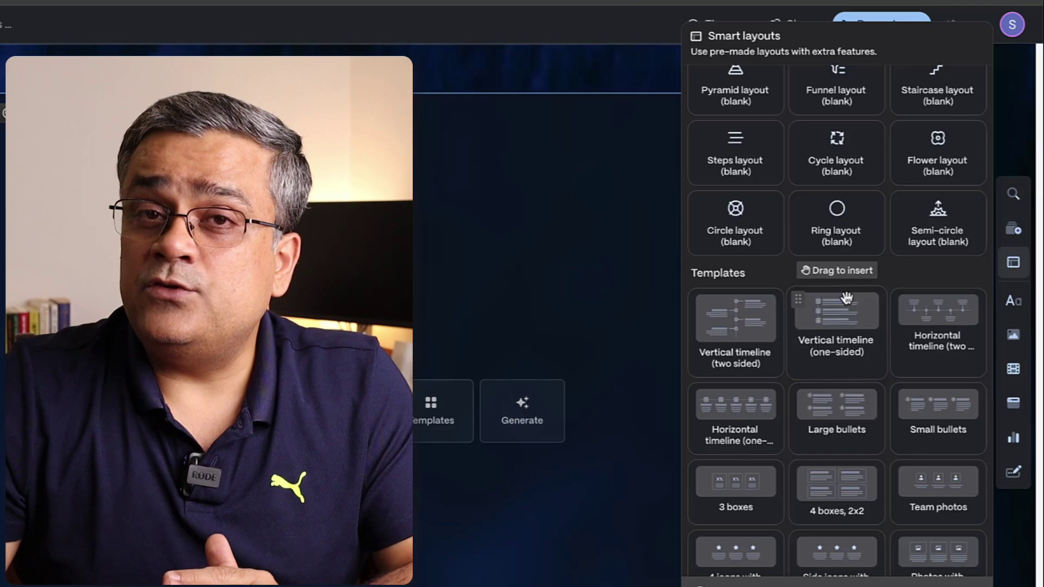
pyautogui.scroll(-1, 846, 298)
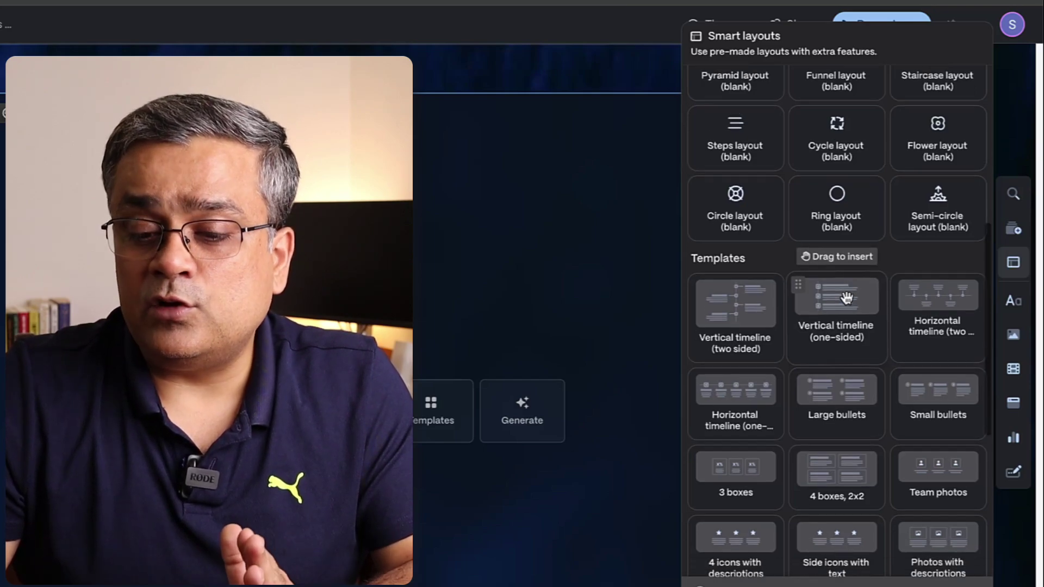
pyautogui.scroll(-4, 846, 298)
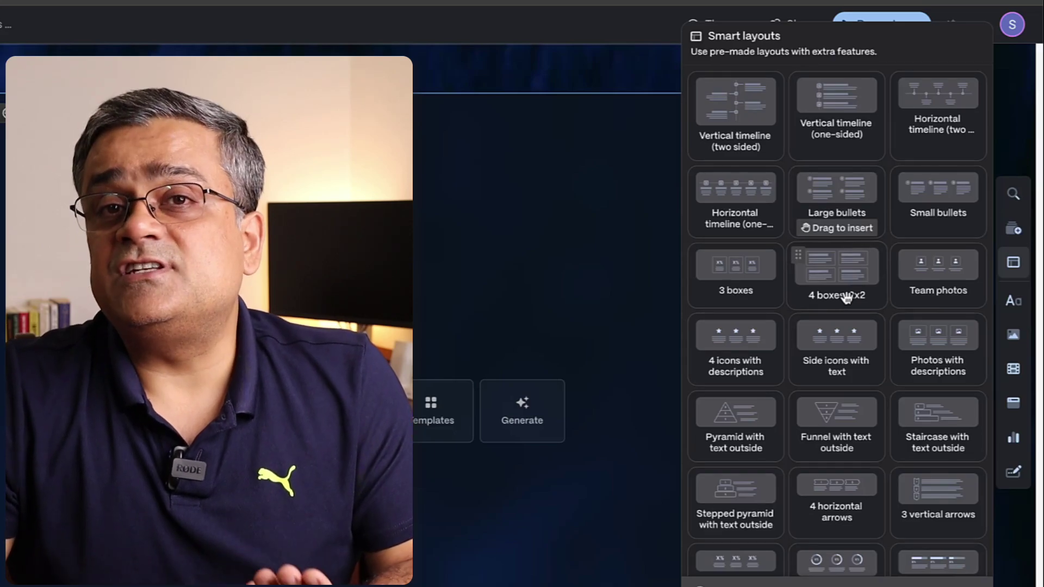
pyautogui.scroll(-2, 847, 298)
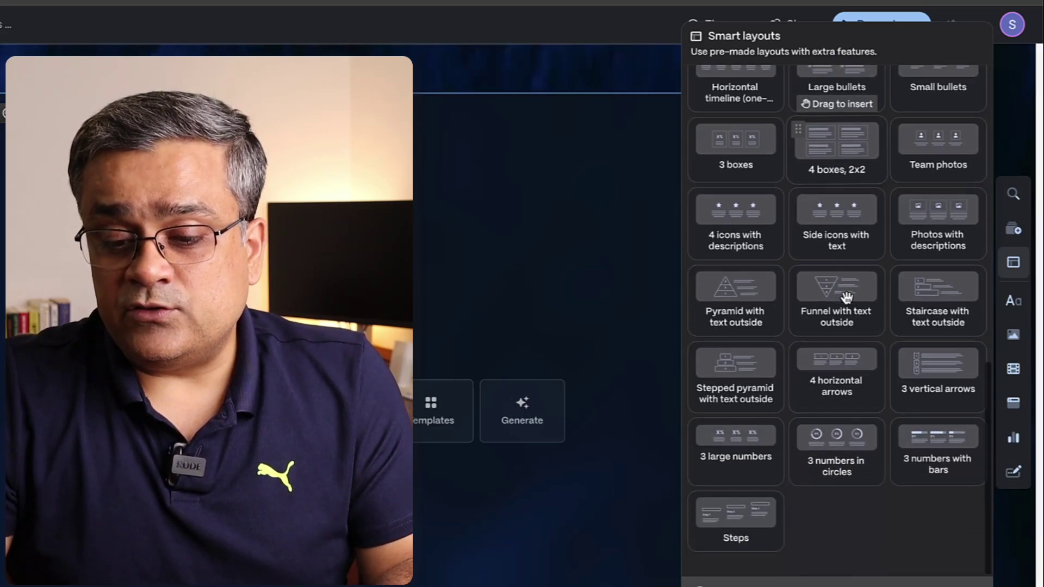
pyautogui.scroll(3, 847, 298)
pyautogui.scroll(1, 846, 298)
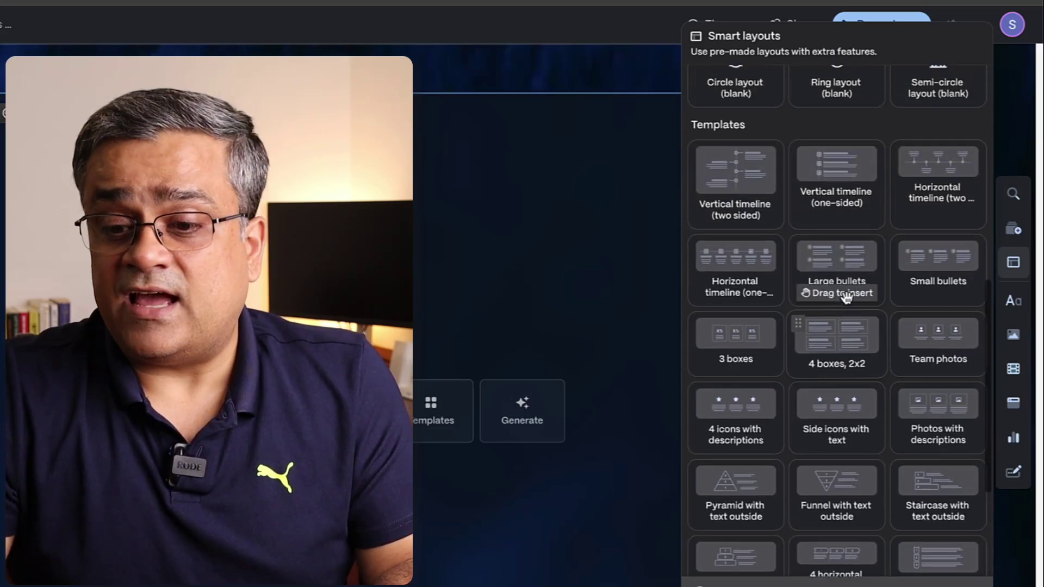
# Look through the basic blocks, the videos and media sources, and the charts and diagrams available for cards
pyautogui.click(1013, 304)
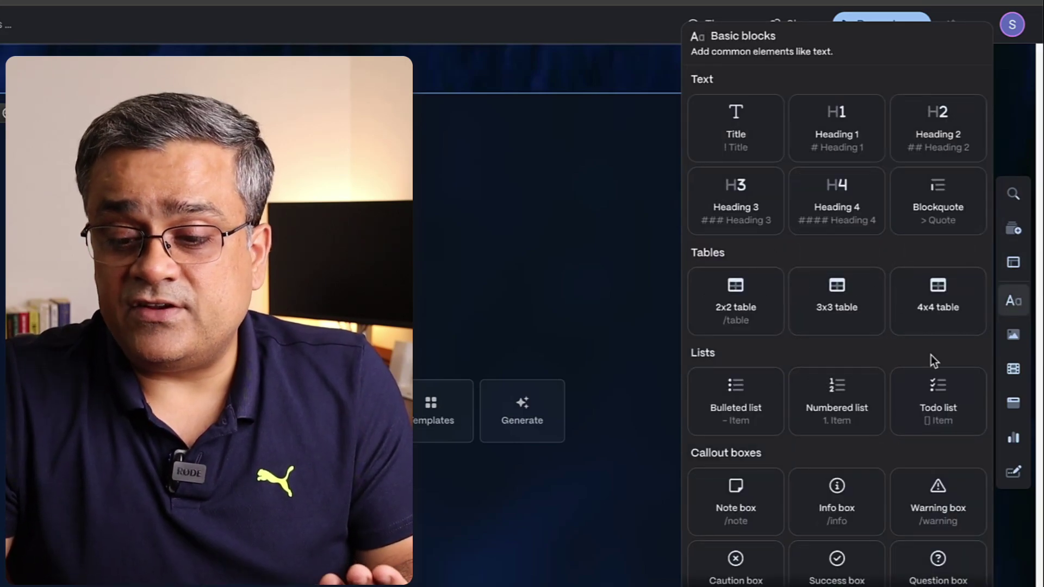
pyautogui.click(1014, 374)
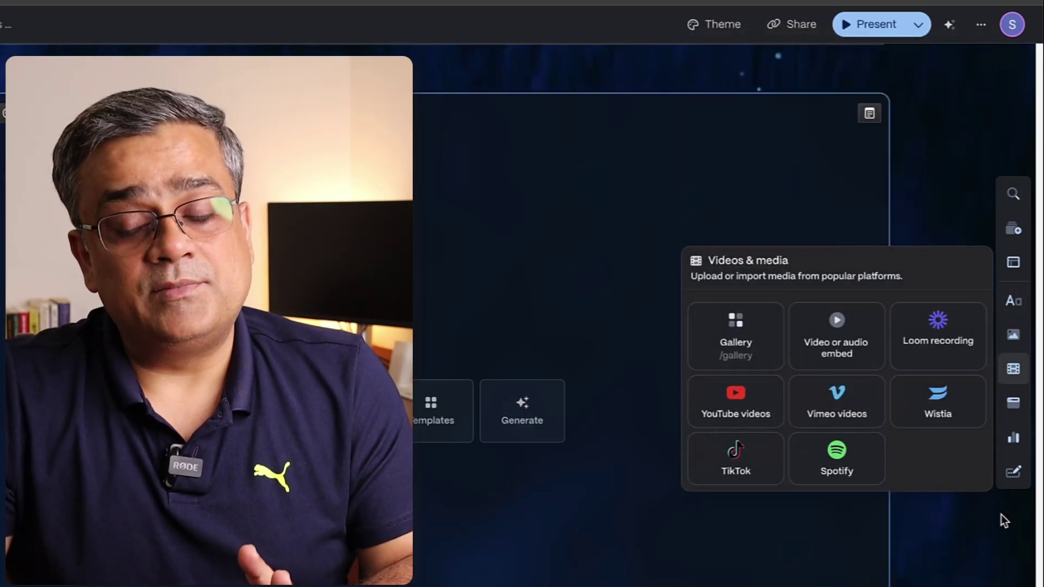
pyautogui.click(1014, 442)
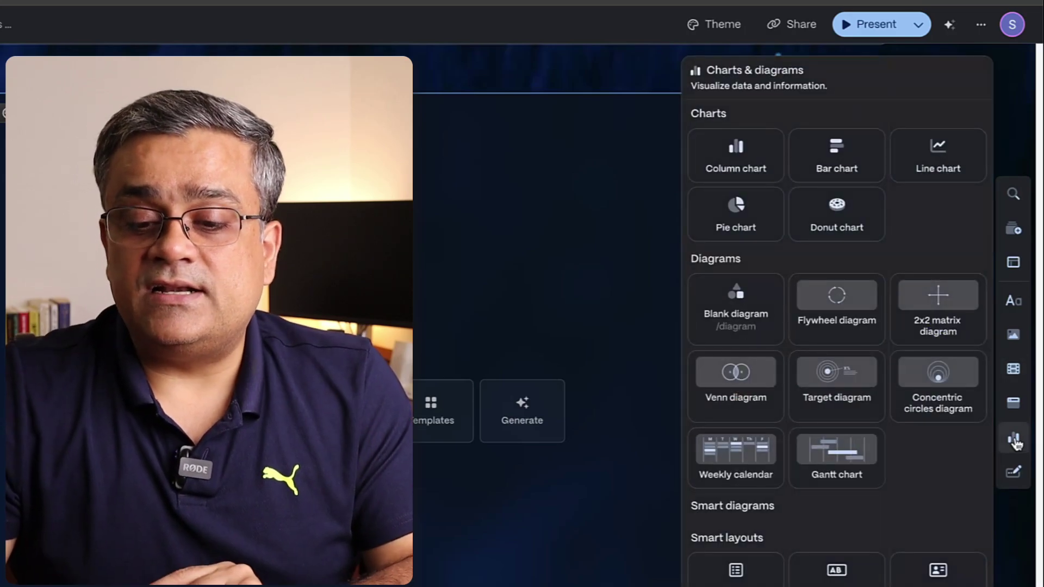
pyautogui.scroll(-5, 895, 167)
pyautogui.scroll(4, 895, 167)
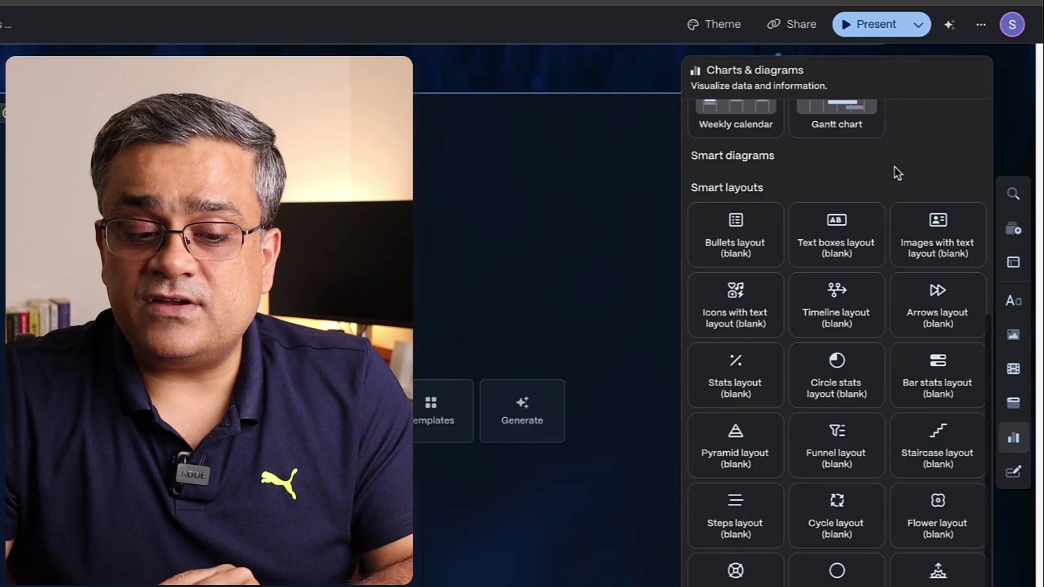
pyautogui.scroll(1, 895, 167)
pyautogui.scroll(-5, 894, 168)
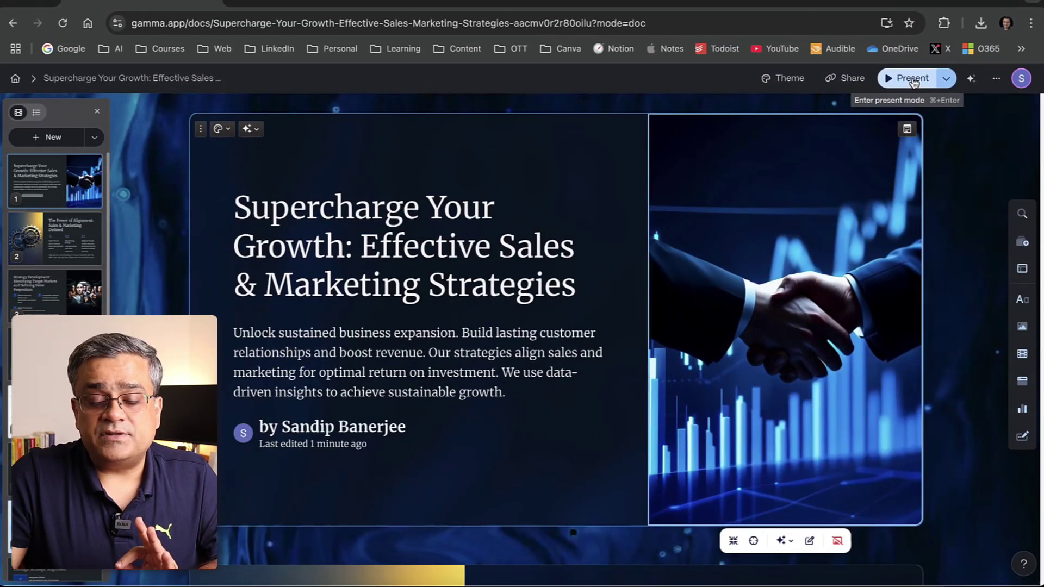
# Present the deck from the title card through the "Case Study 2" card, and return to editing
pyautogui.click(912, 78)
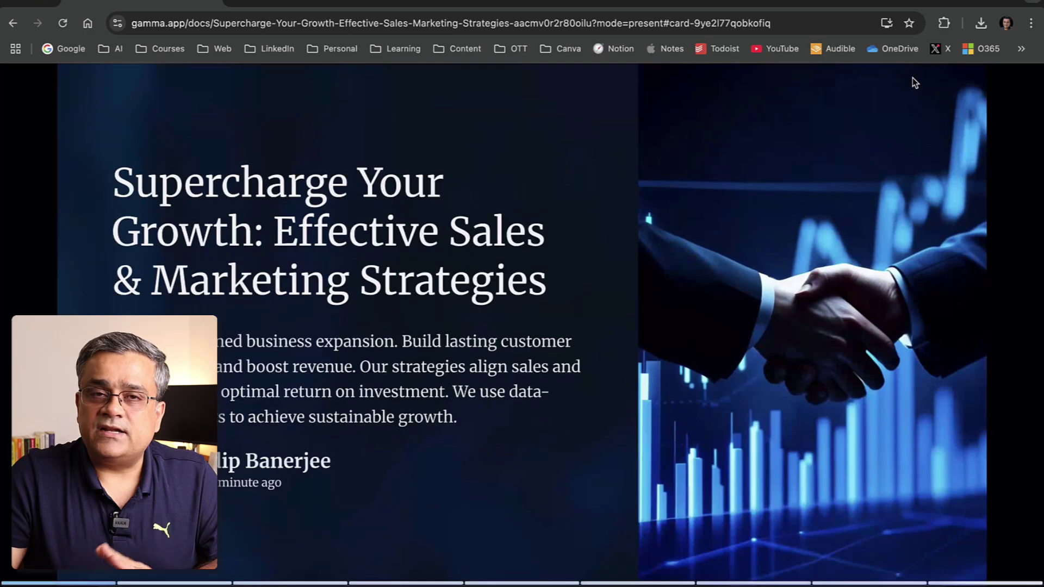
pyautogui.press('Right')
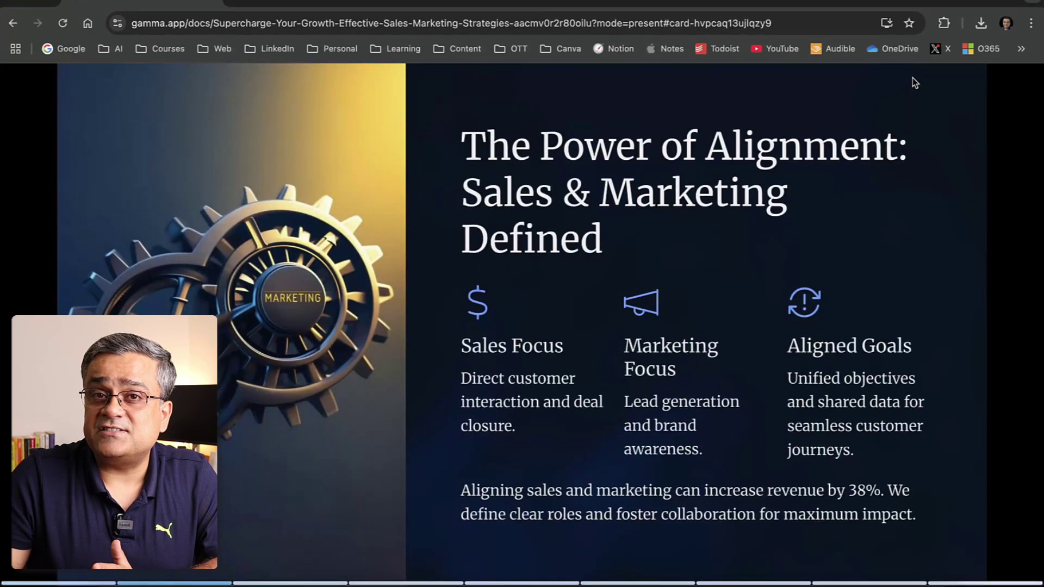
pyautogui.press('Right')
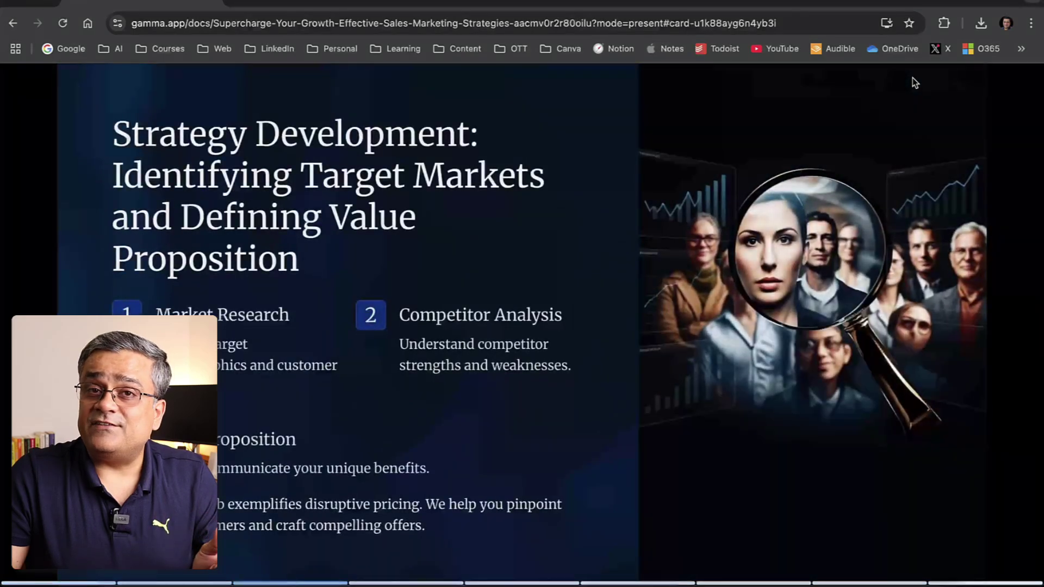
pyautogui.press('Right')
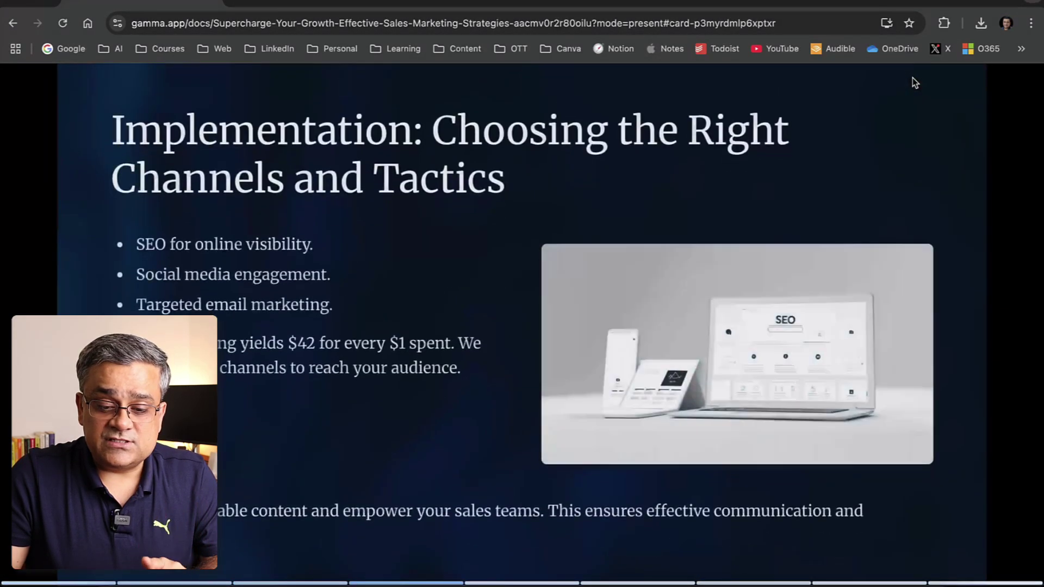
pyautogui.press('Right')
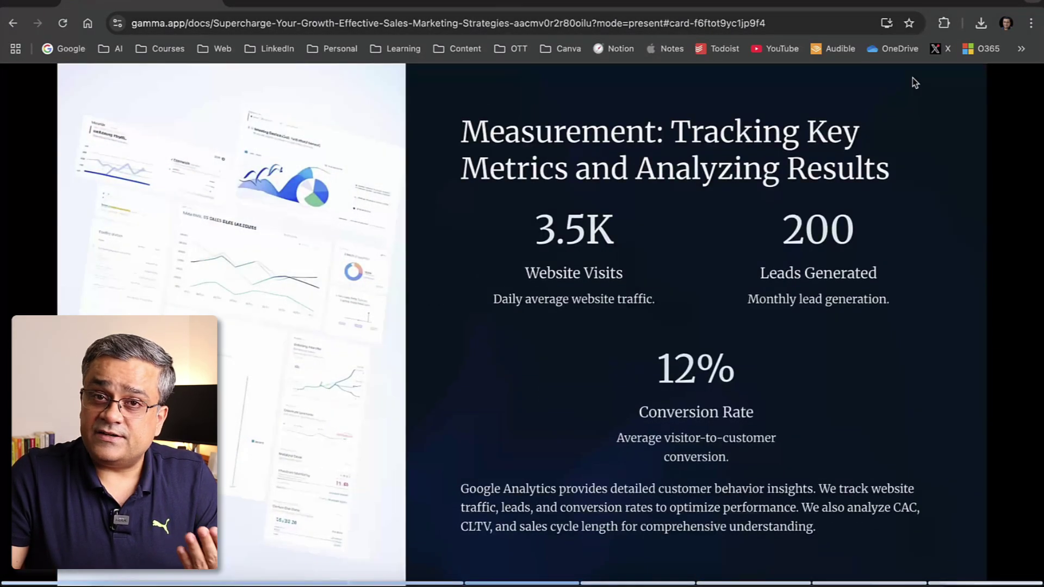
pyautogui.press('Right')
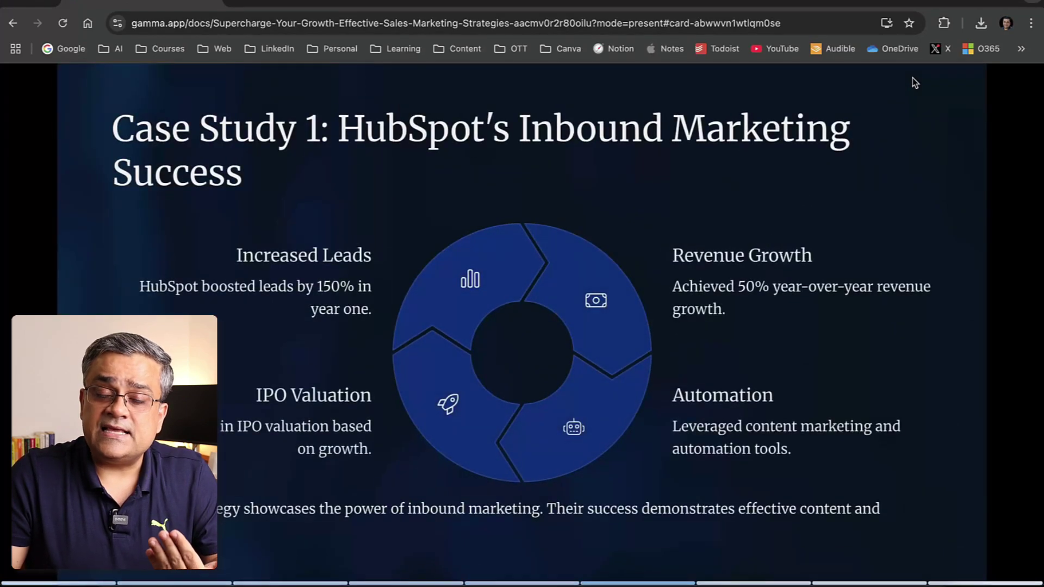
pyautogui.press('Right')
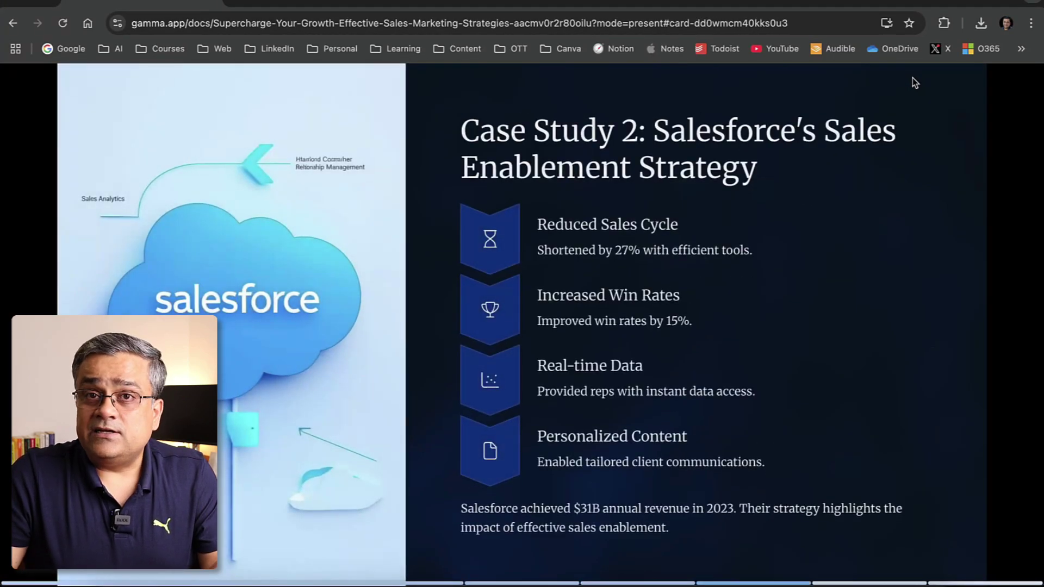
pyautogui.press('Escape')
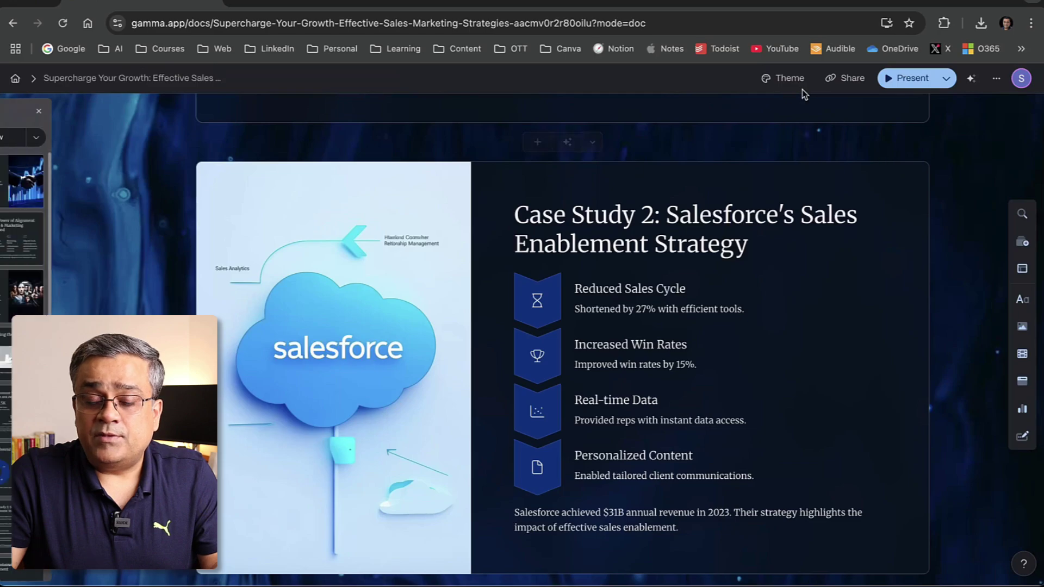
# Examine the presentation's collaboration permissions for workspace members and the link-sharing options
pyautogui.click(842, 82)
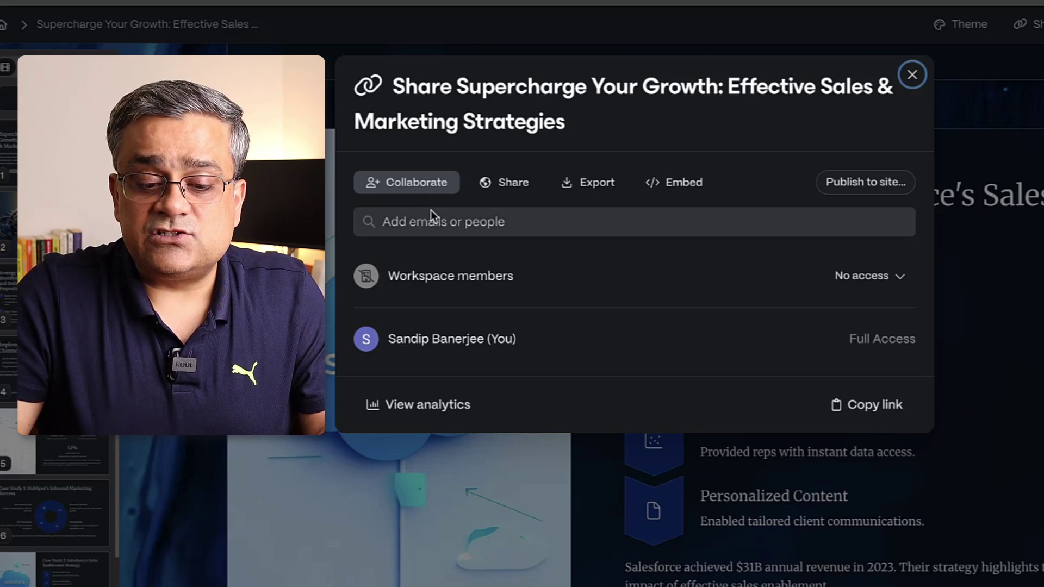
pyautogui.click(897, 276)
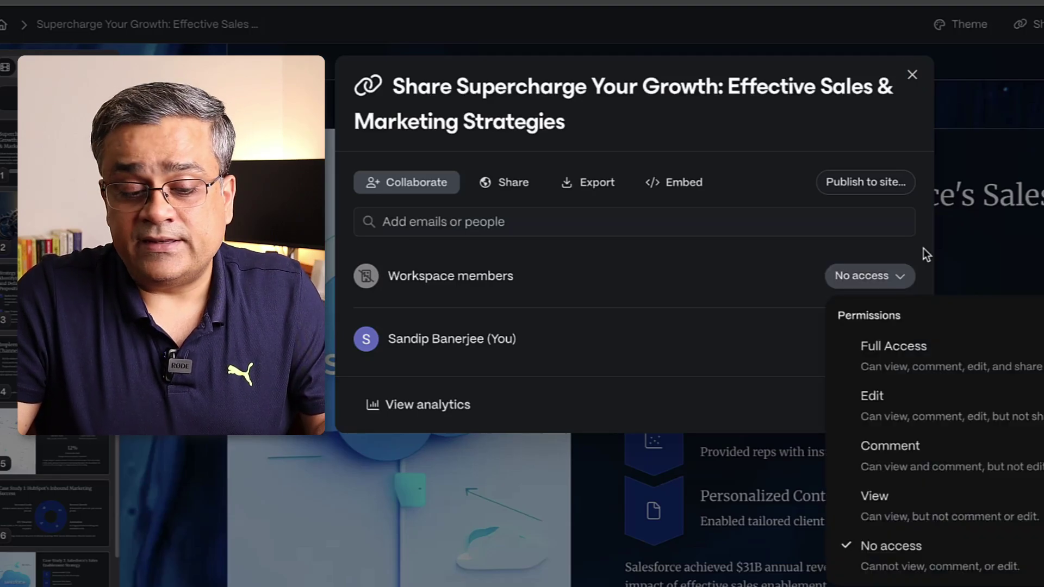
pyautogui.click(923, 248)
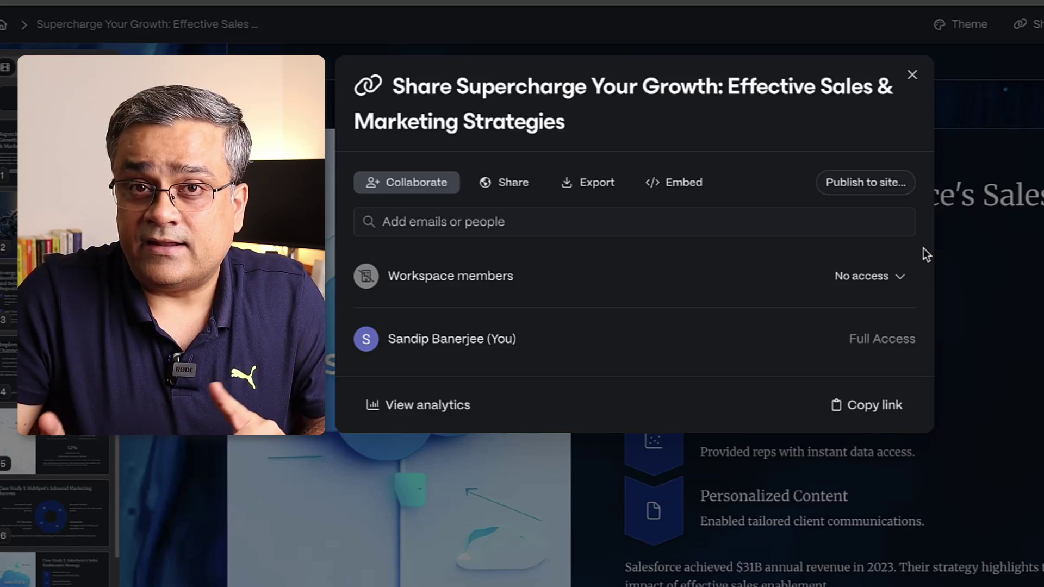
pyautogui.click(508, 187)
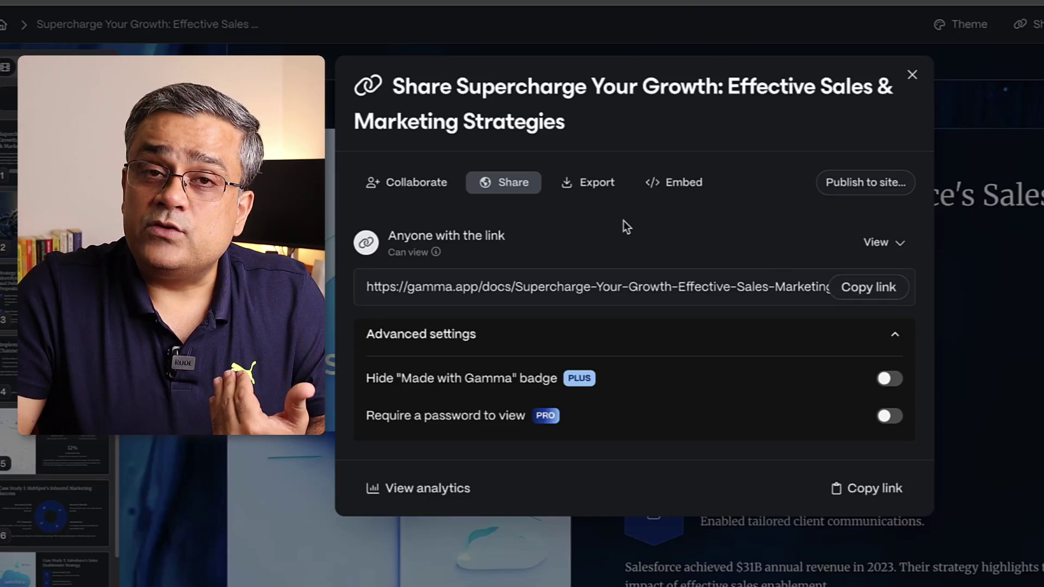
# Review the presentation's analytics, checking the page views and the time spent per card under card engagement
pyautogui.click(426, 489)
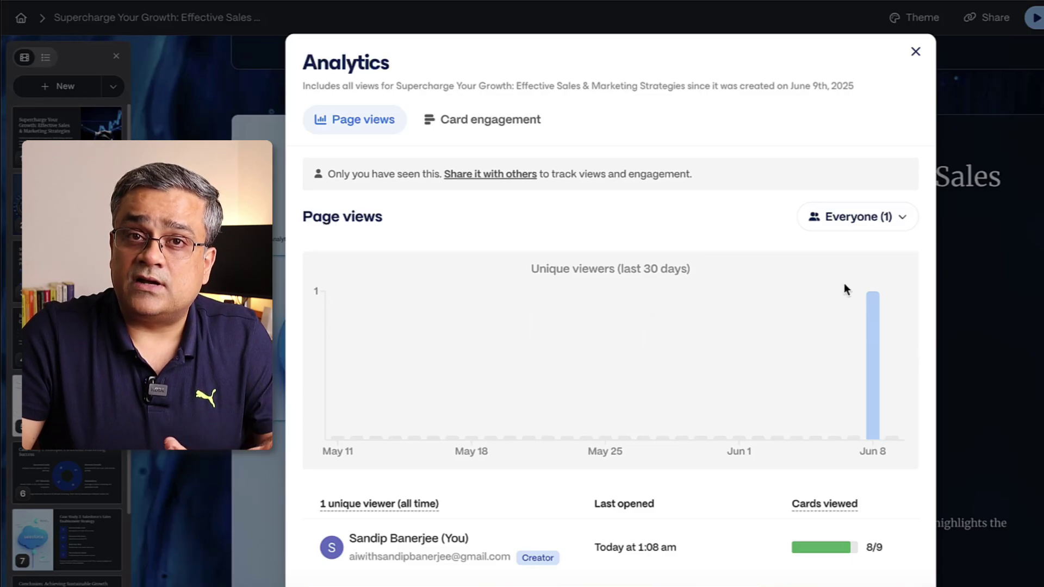
pyautogui.click(478, 121)
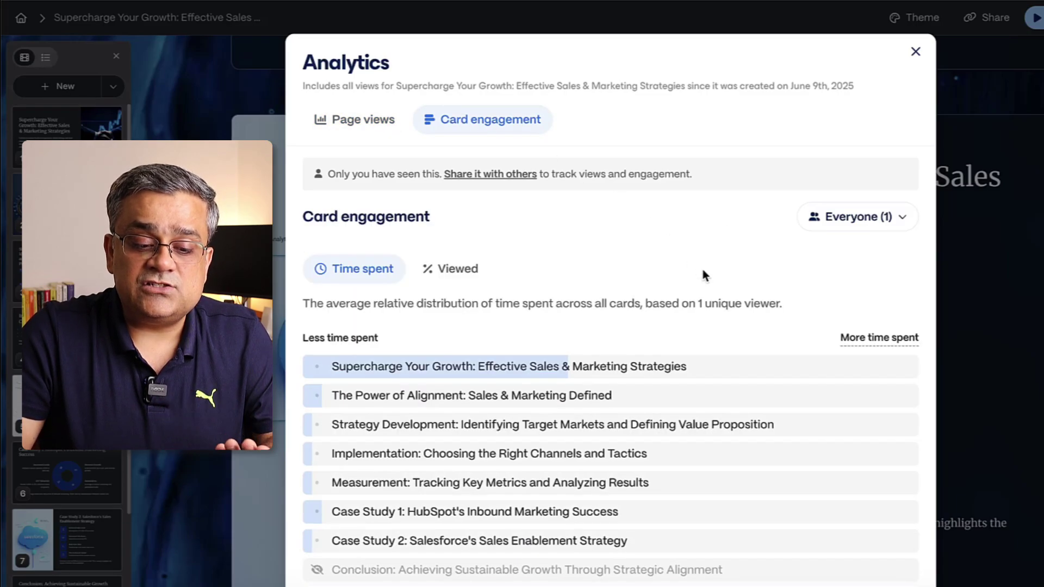
pyautogui.scroll(-2, 703, 275)
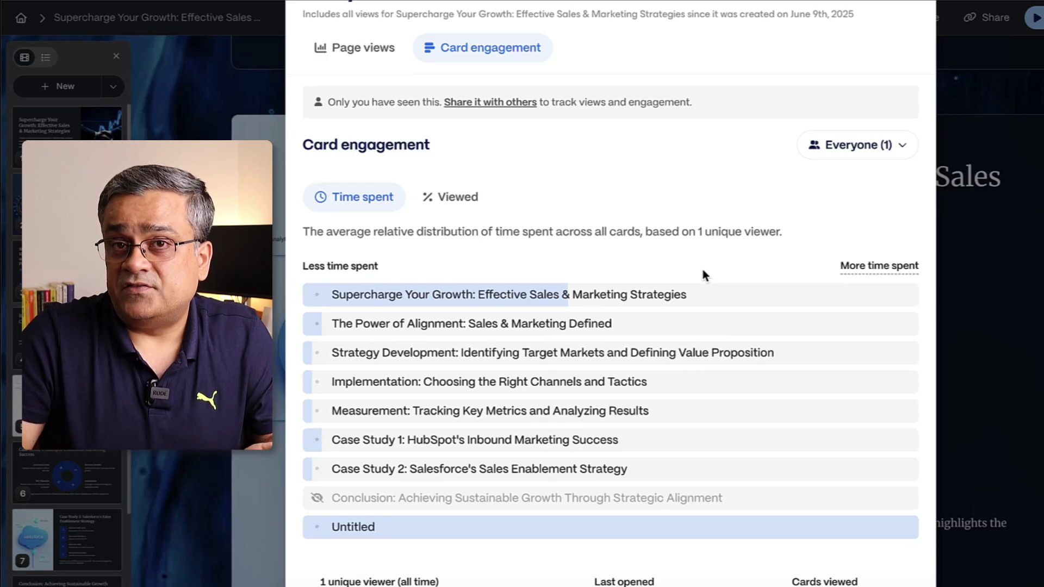
pyautogui.scroll(-1, 702, 276)
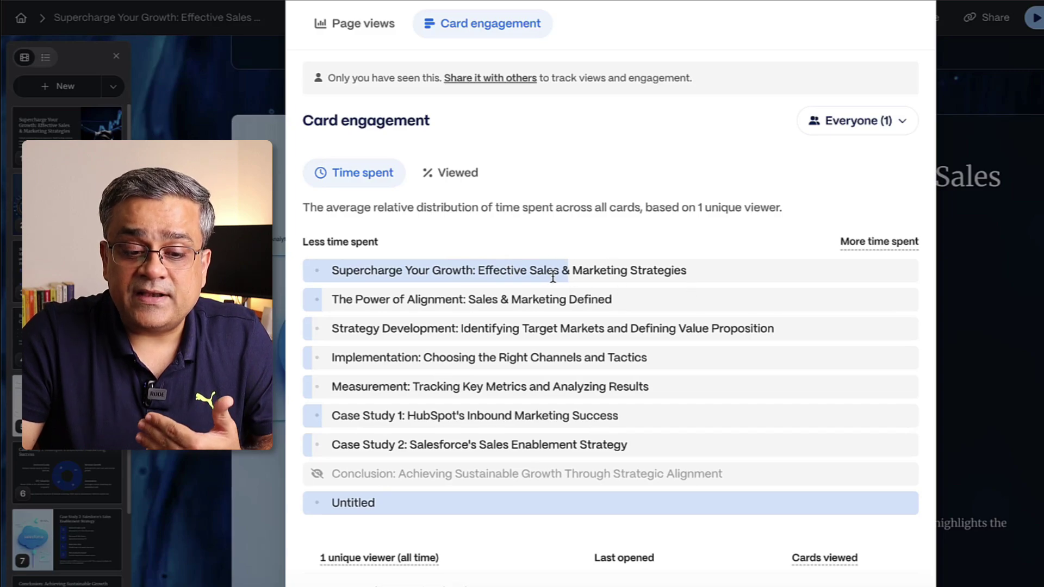
pyautogui.scroll(-5, 646, 269)
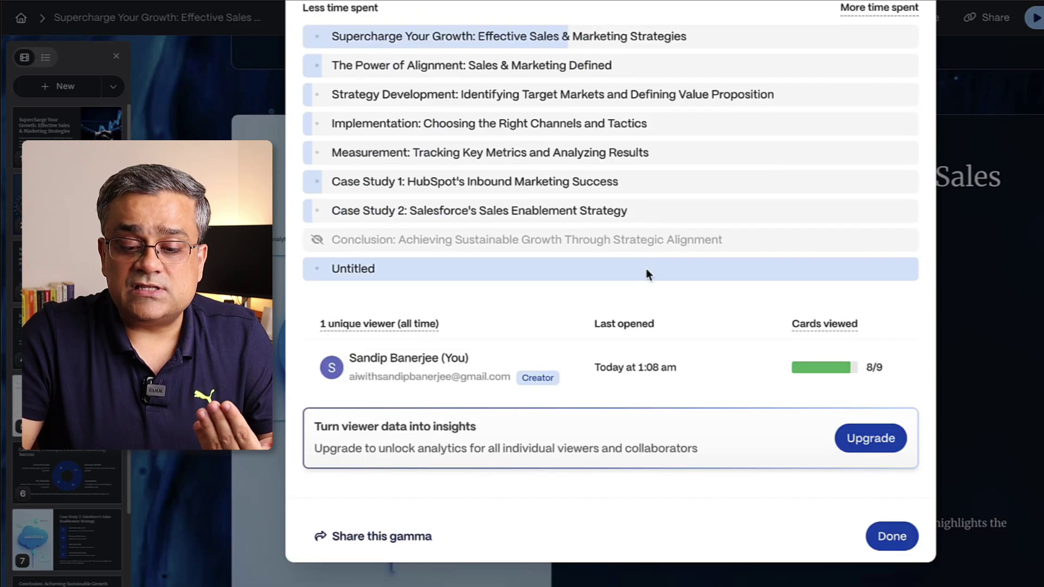
pyautogui.scroll(1, 645, 269)
pyautogui.scroll(6, 646, 268)
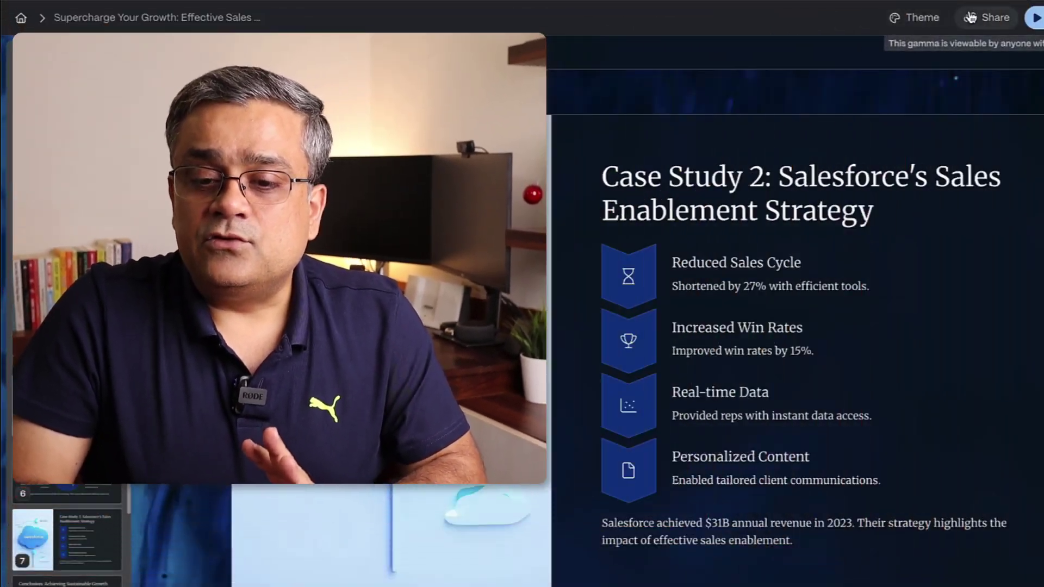
# Reopen the sharing settings and bring up the export formats for all cards
pyautogui.click(987, 17)
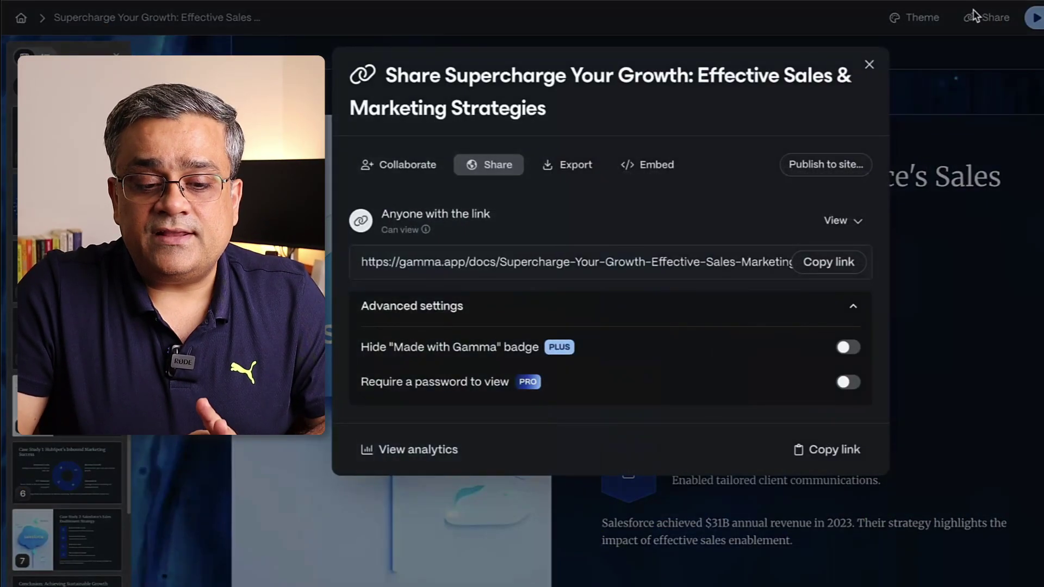
pyautogui.click(565, 170)
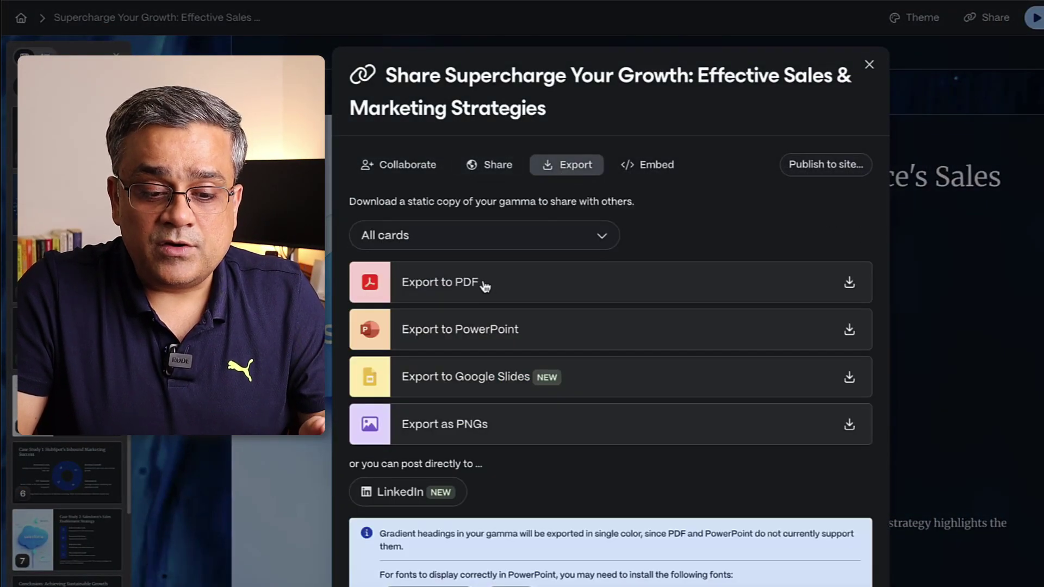